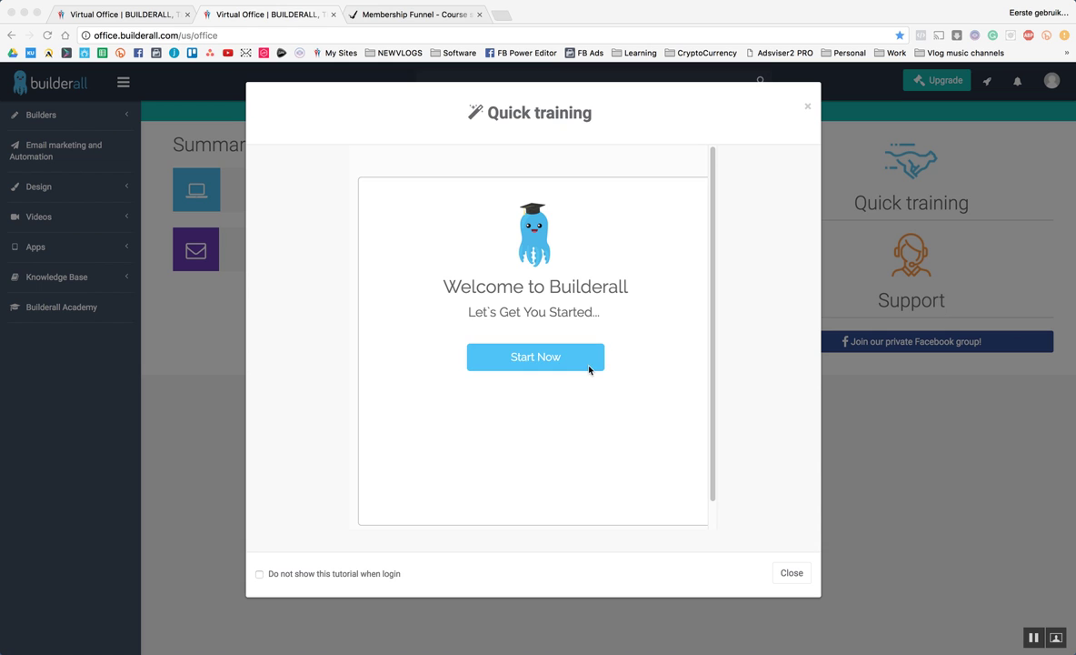
Start the quick training, then turn off showing the tutorial at login and close it
scroll(636, 354, down, 1)
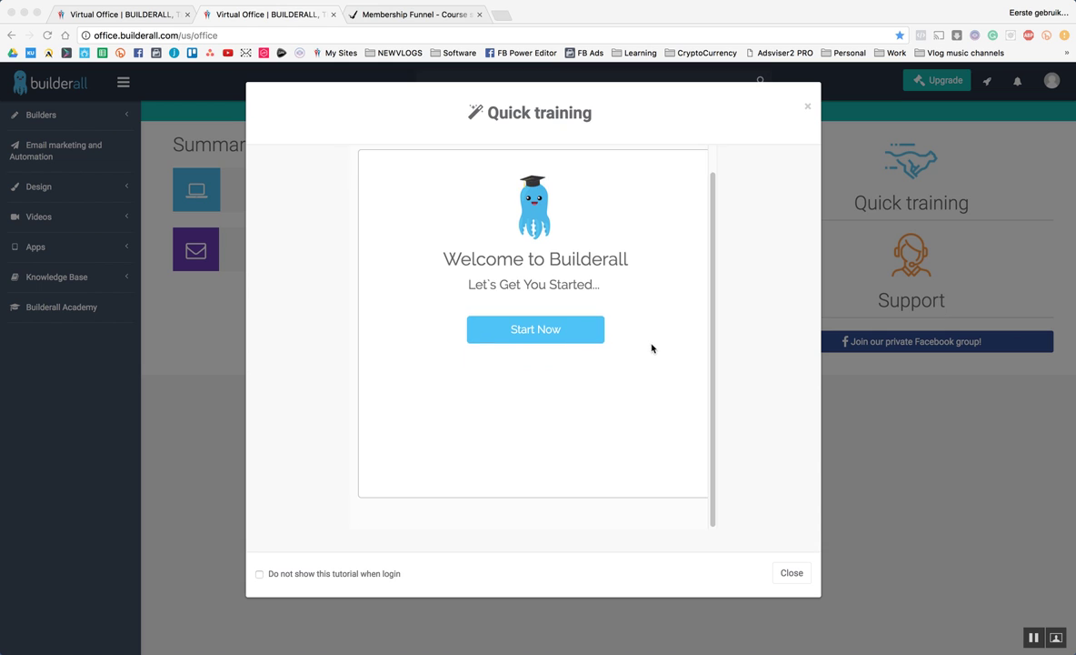
click(537, 336)
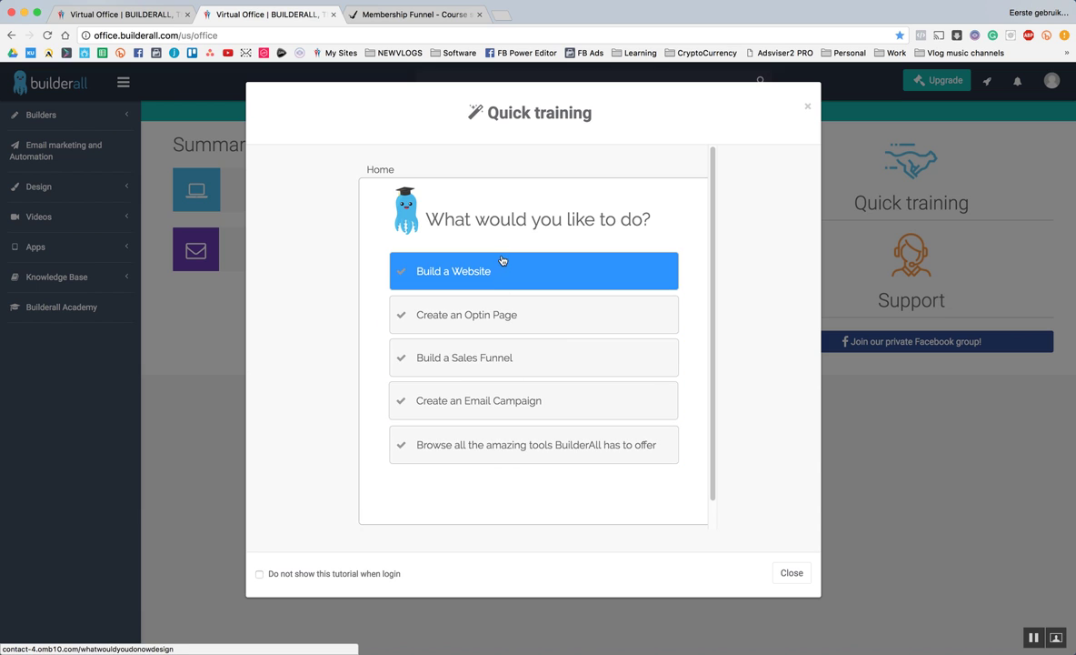
click(260, 573)
click(800, 573)
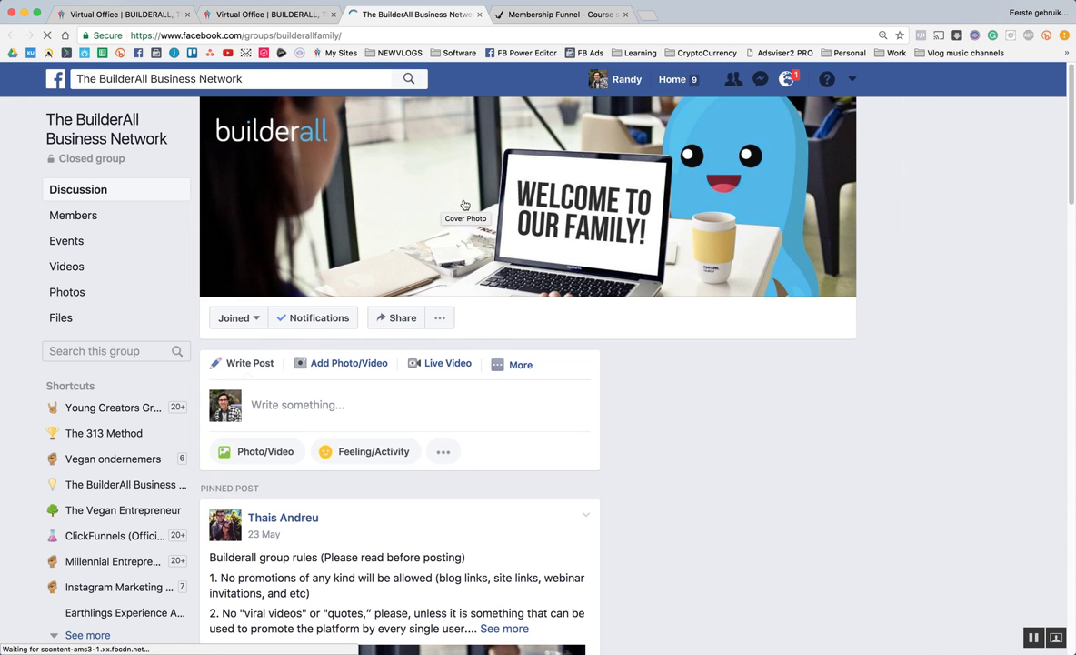
Browse the pinned post and recent activity in The BuilderAll Business Network Facebook group, then close the group page
scroll(491, 211, down, 3)
scroll(524, 222, down, 8)
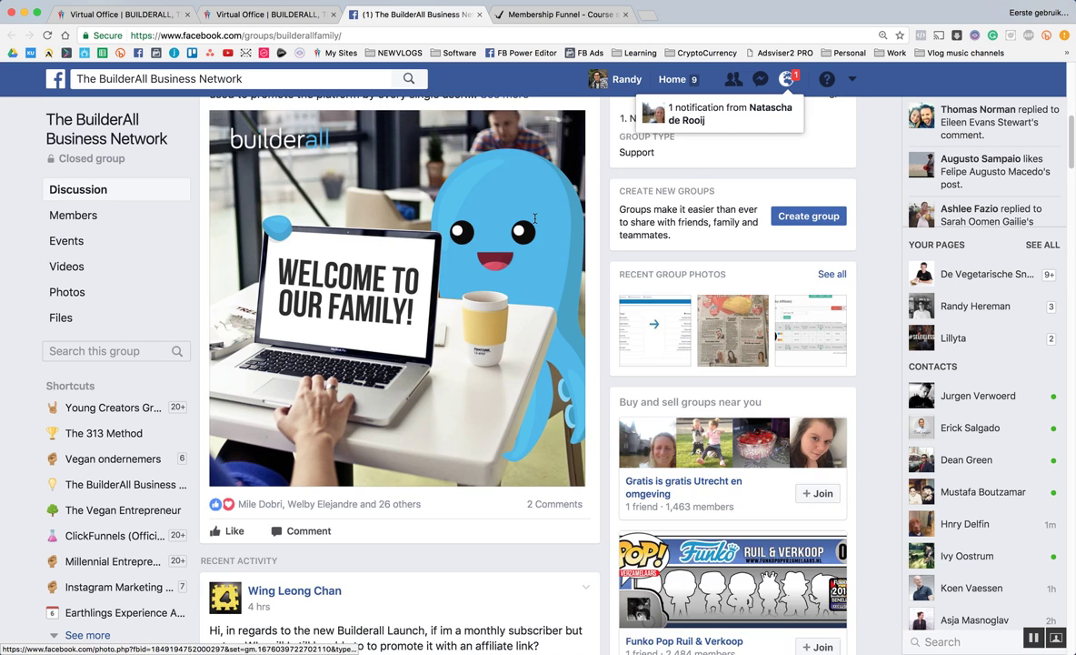
scroll(535, 220, down, 5)
scroll(535, 224, down, 5)
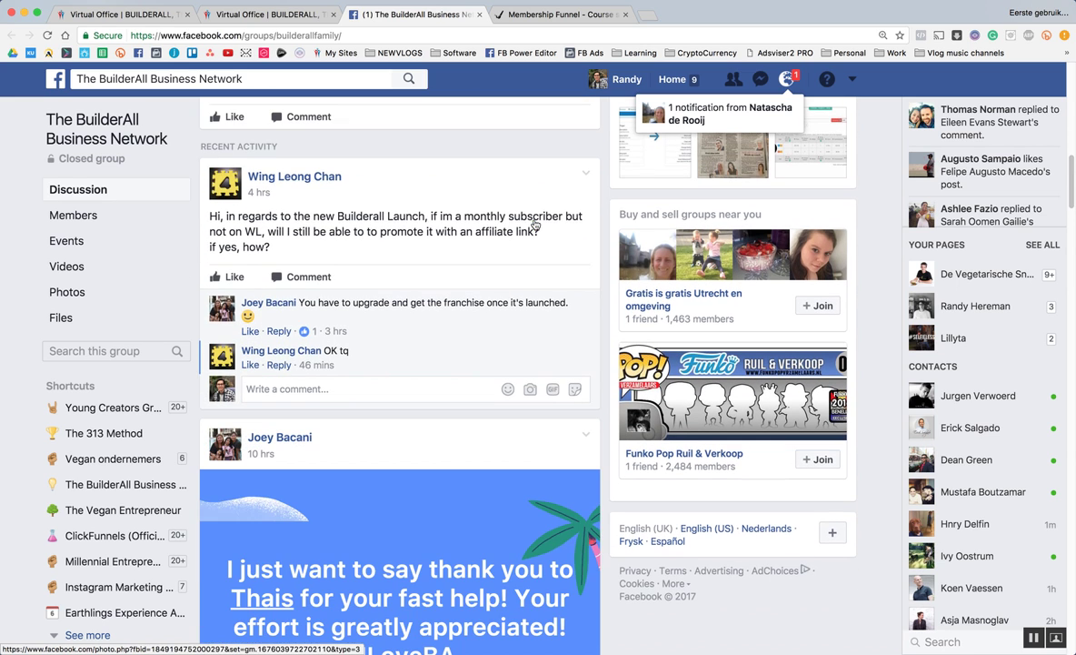
scroll(535, 222, down, 8)
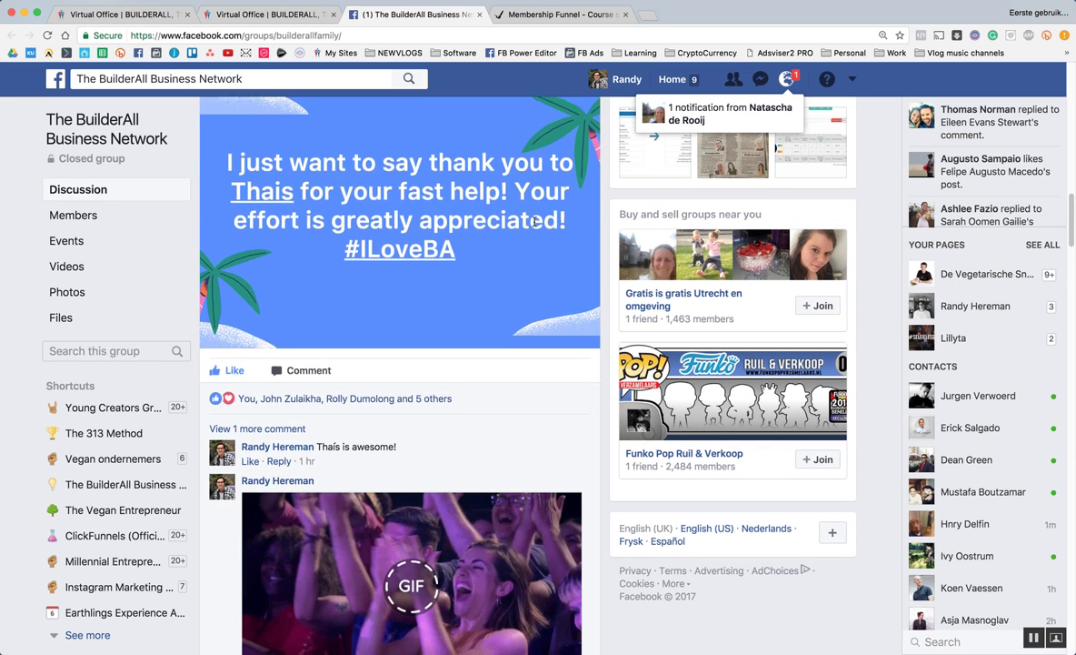
scroll(535, 223, down, 4)
scroll(534, 224, down, 3)
scroll(534, 225, down, 1)
scroll(462, 414, down, 16)
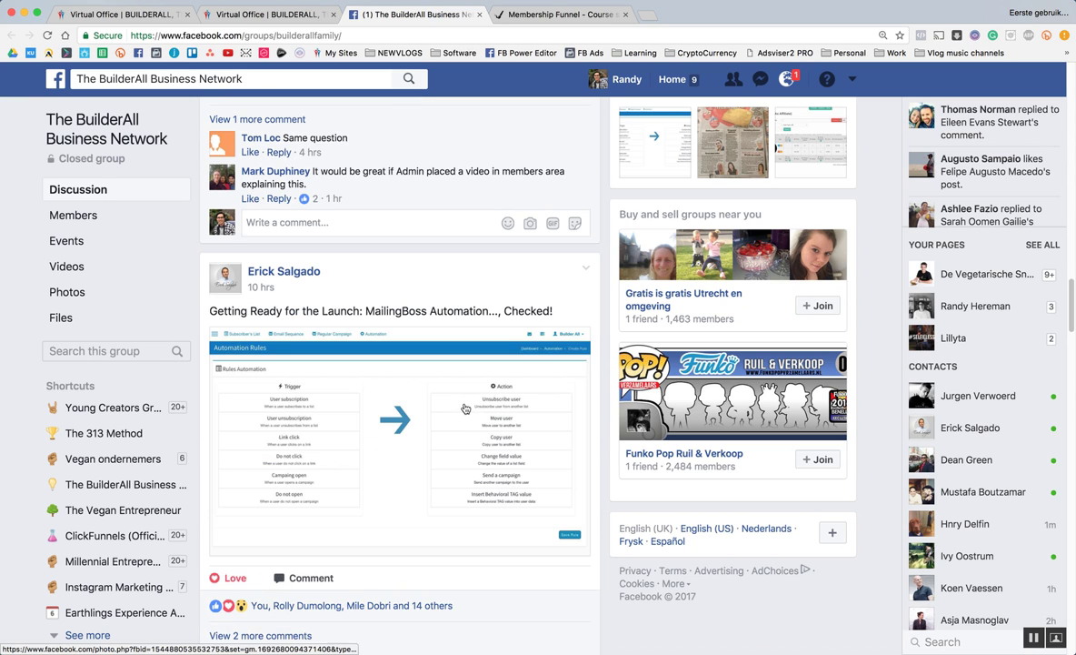
scroll(488, 379, down, 2)
scroll(483, 363, down, 2)
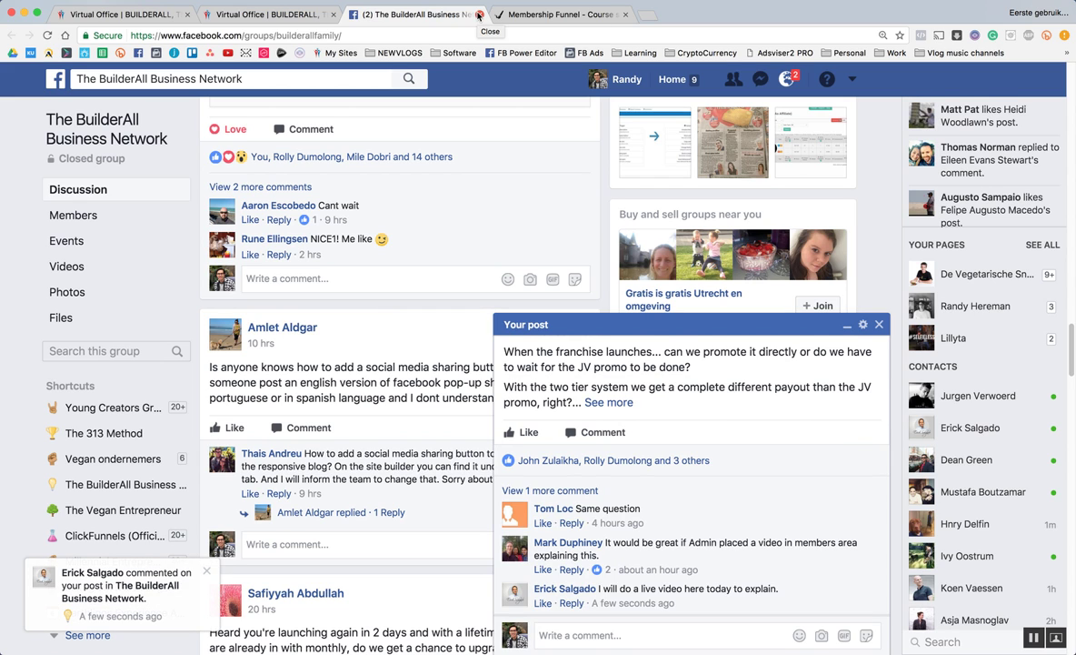
click(879, 325)
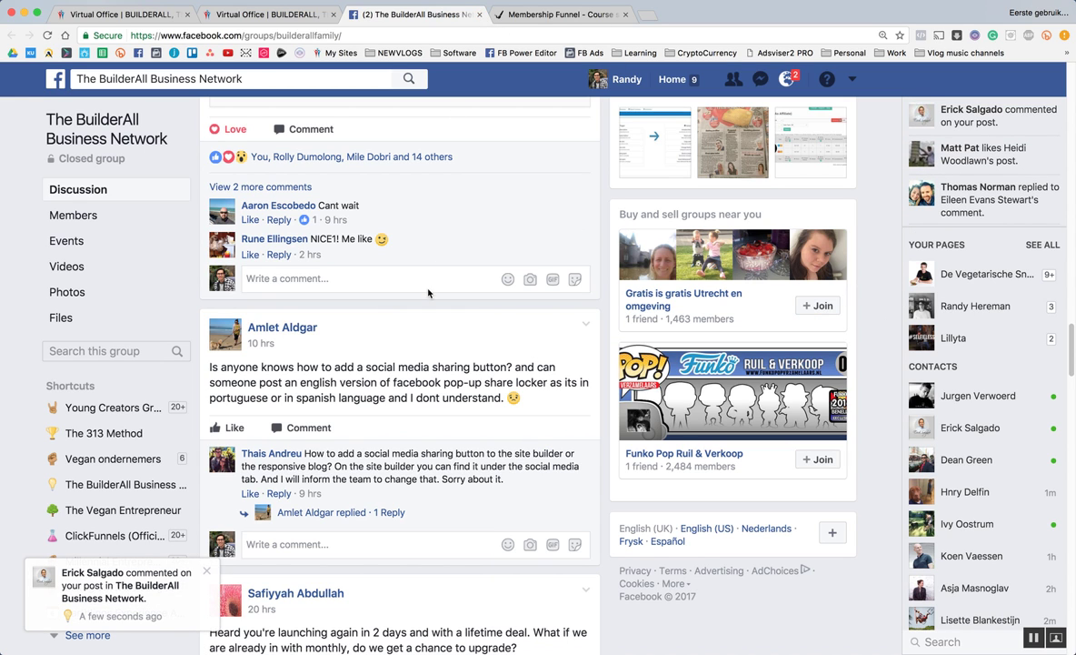
click(479, 14)
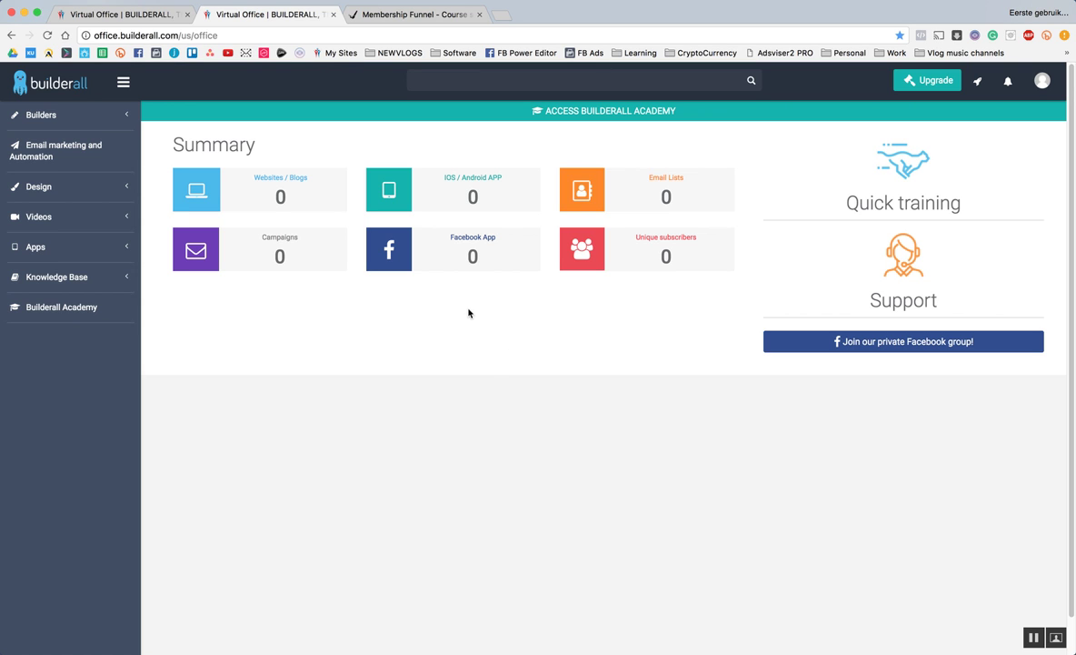
Open the Support page and view its live help chat window, then close the chat without starting it
click(905, 283)
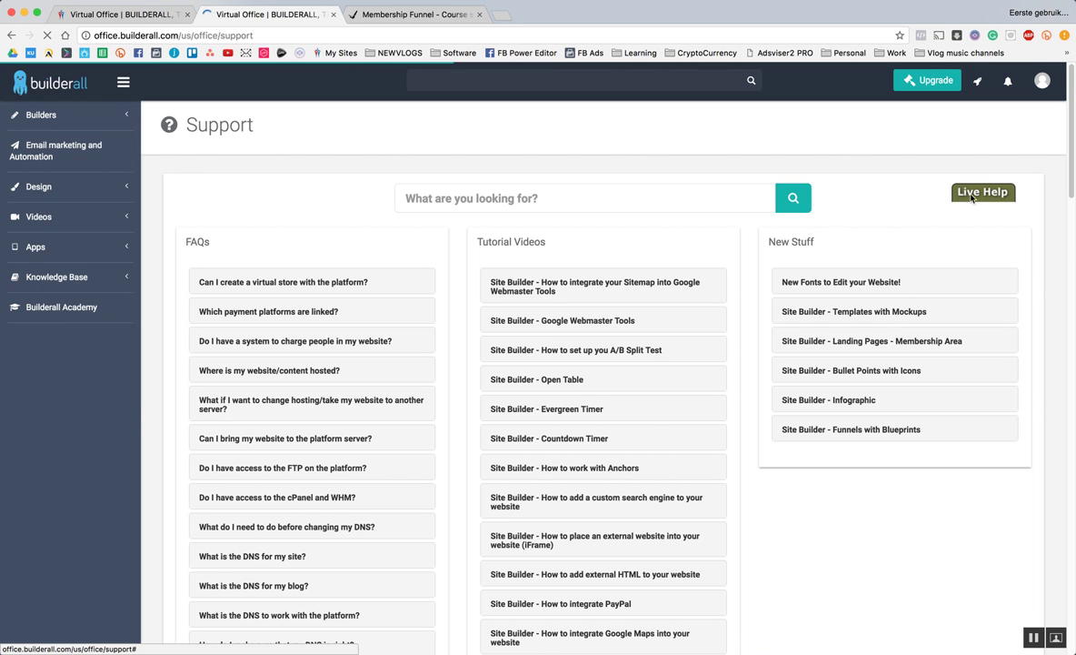
key(ctrl+Up)
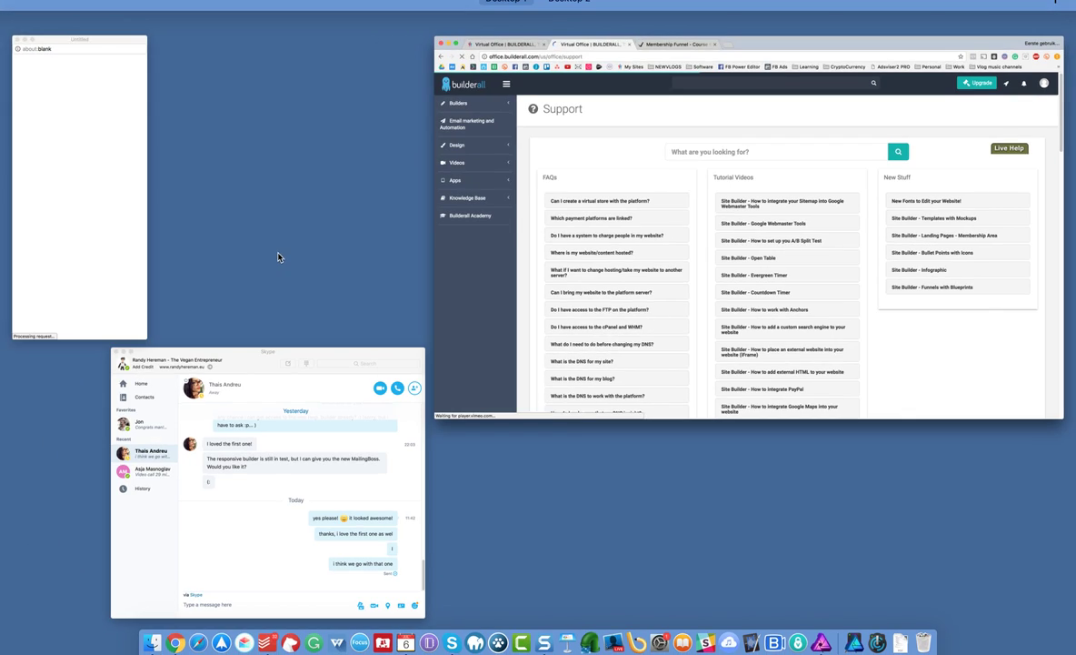
click(43, 172)
drag(70, 12, 570, 102)
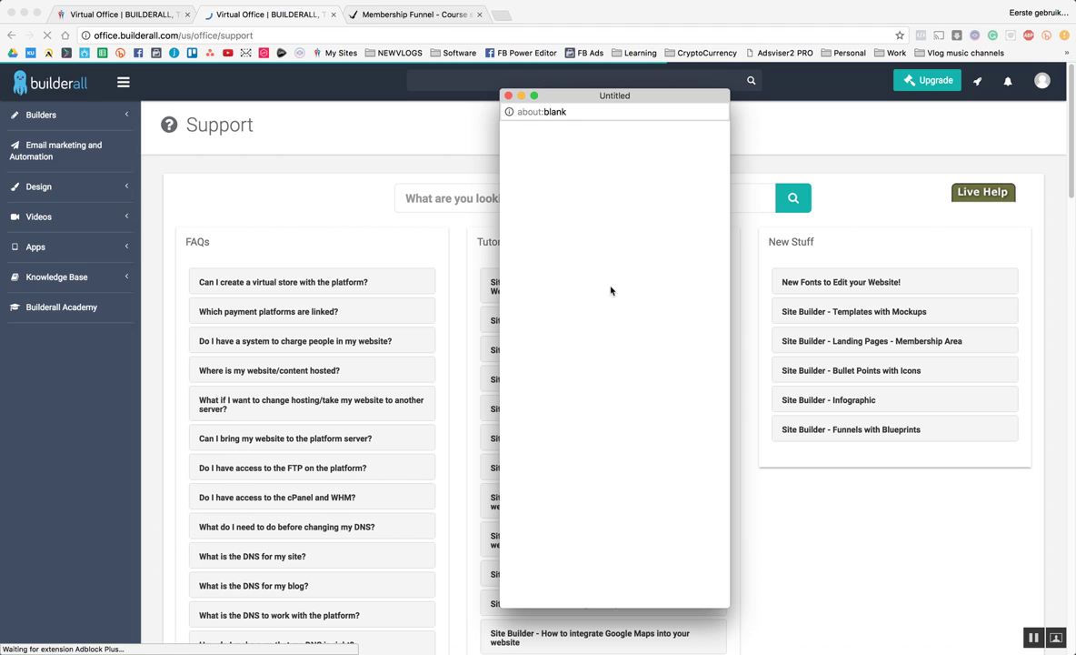
click(582, 111)
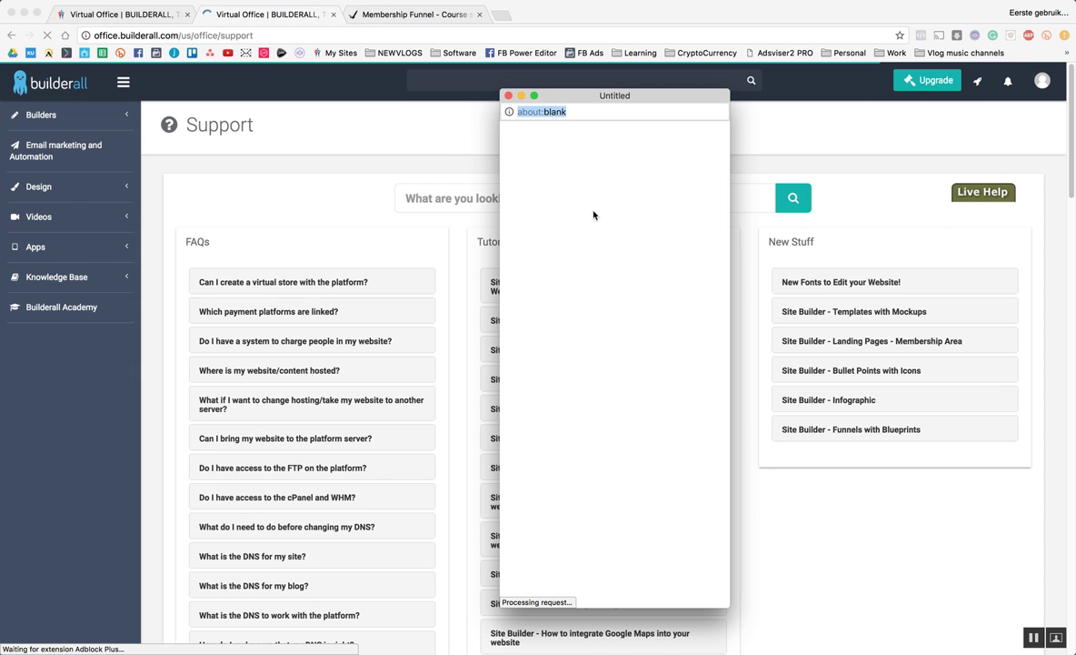
drag(592, 102, 684, 82)
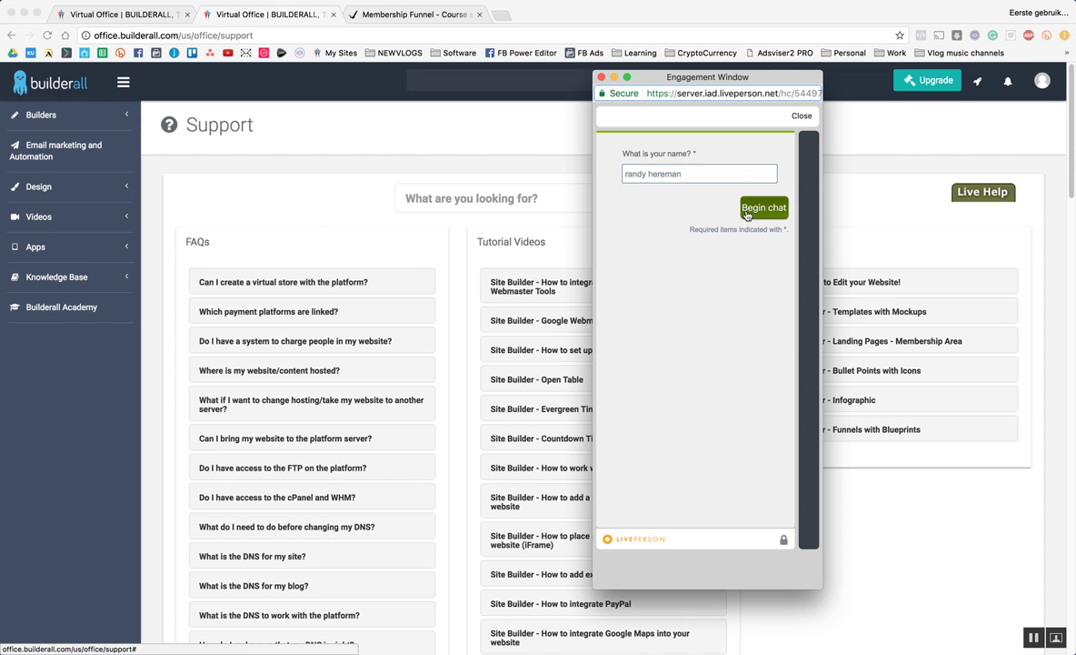
click(601, 77)
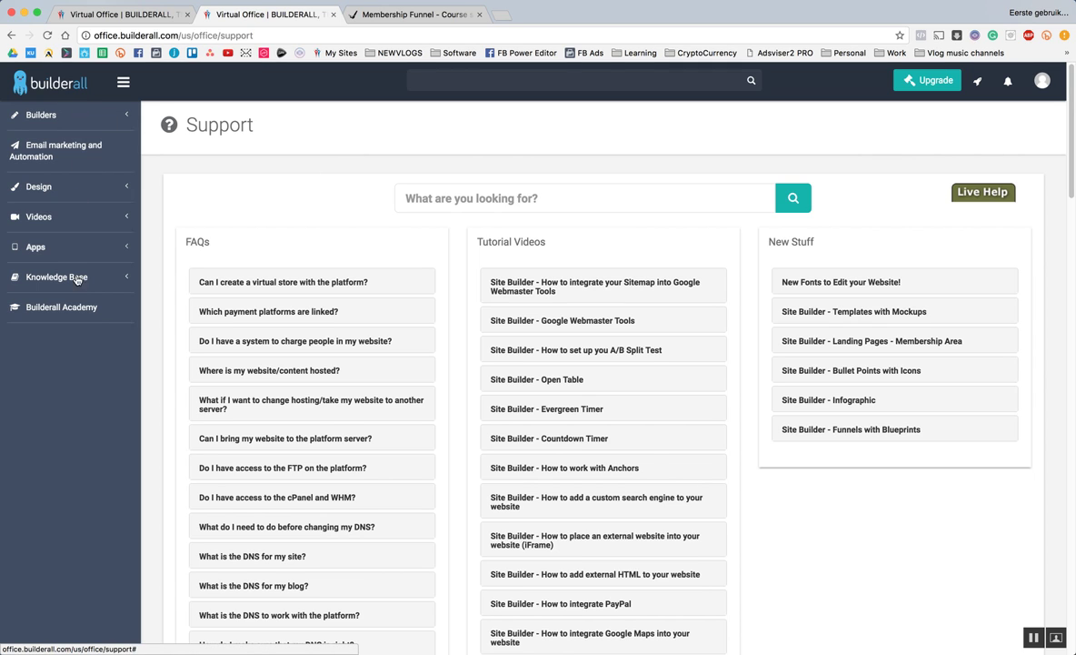
Expand the Builders section of the site navigation
click(70, 115)
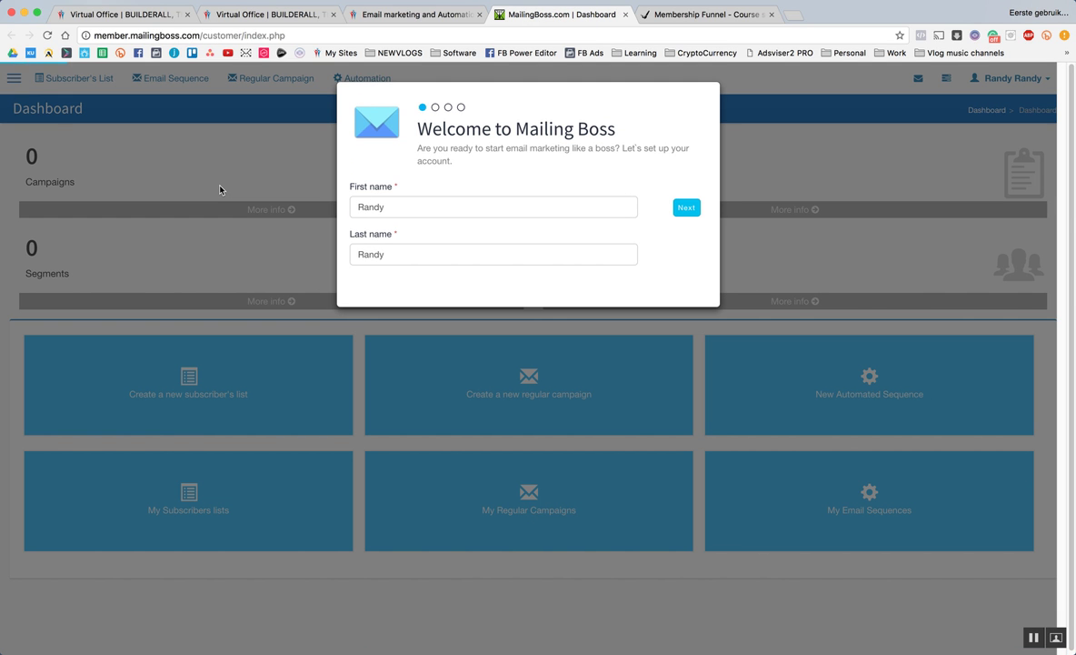
Replace the last name in the Mailing Boss account setup with the account holder's surname and continue to the business details
click(418, 208)
key(Tab)
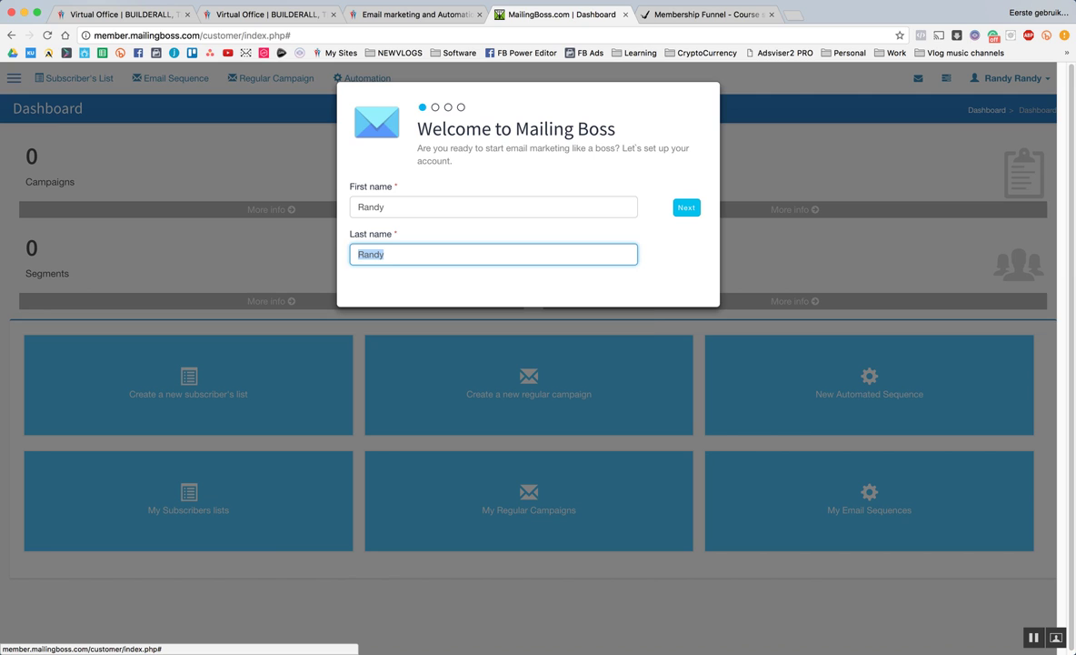
text(Hereman)
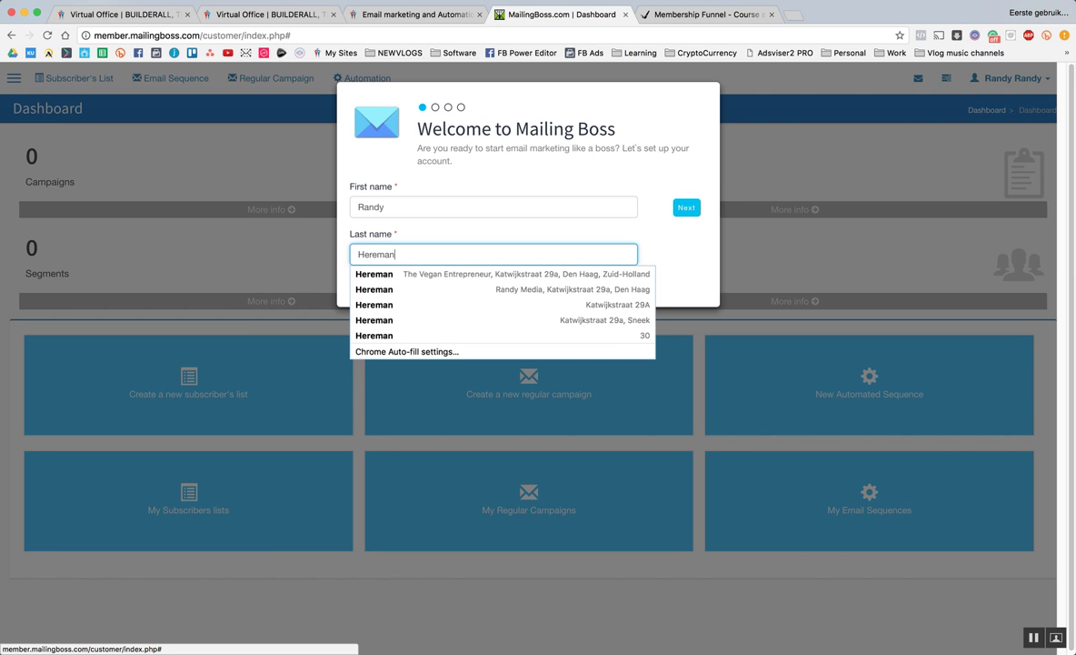
click(699, 250)
click(686, 207)
Fill in the business name and both default email addresses from the saved profile for The Vegan Entrepreneur
click(465, 210)
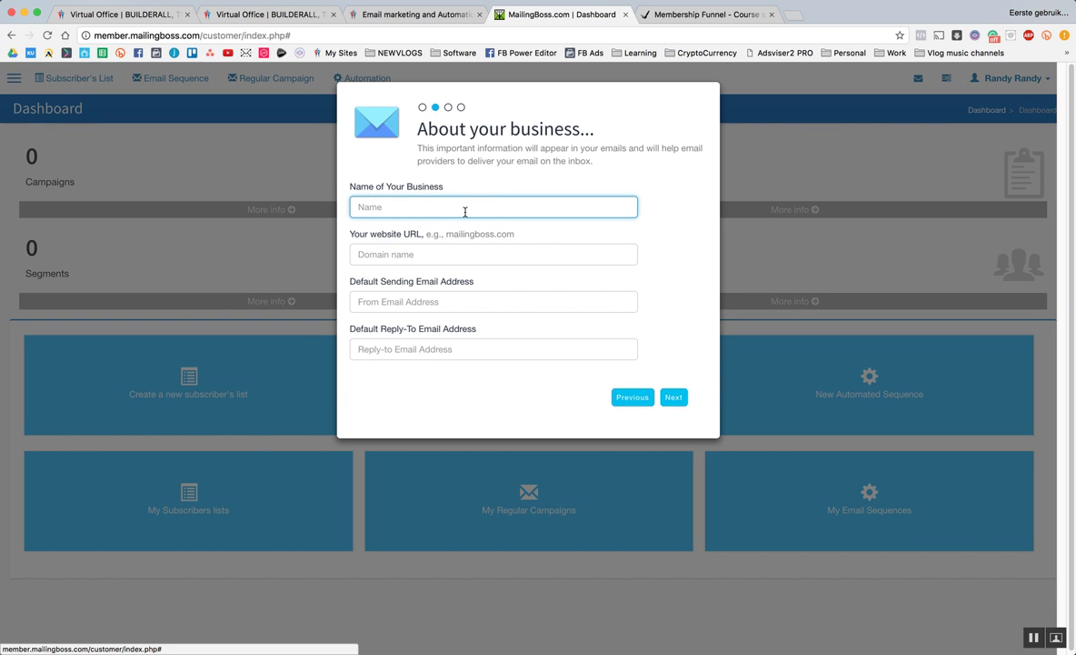
text(The Vegan)
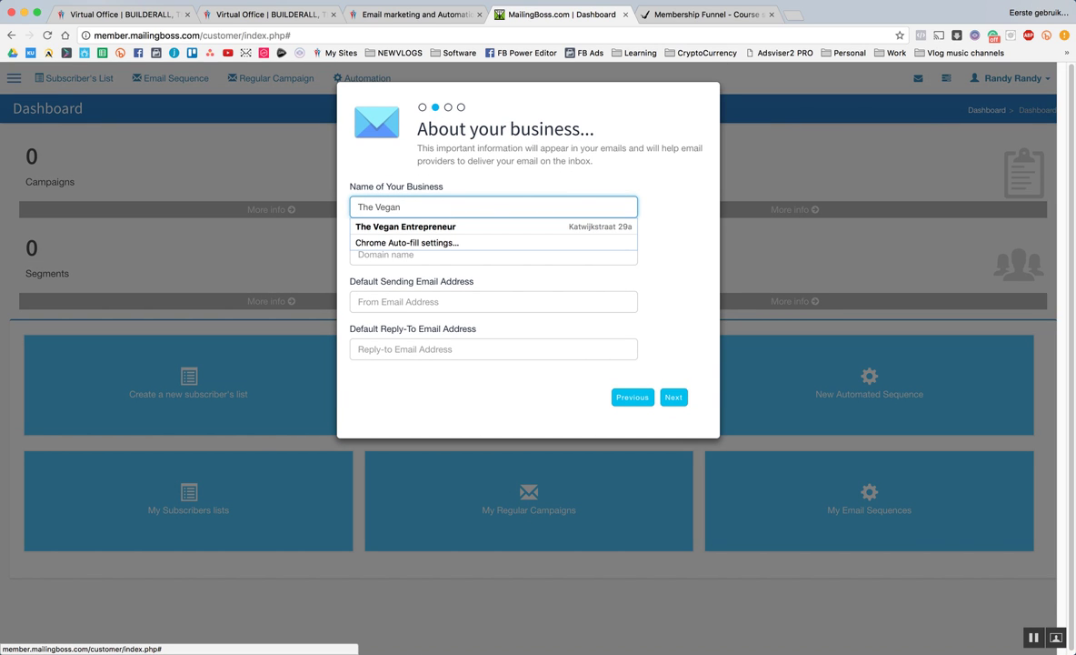
key(Down)
key(Return)
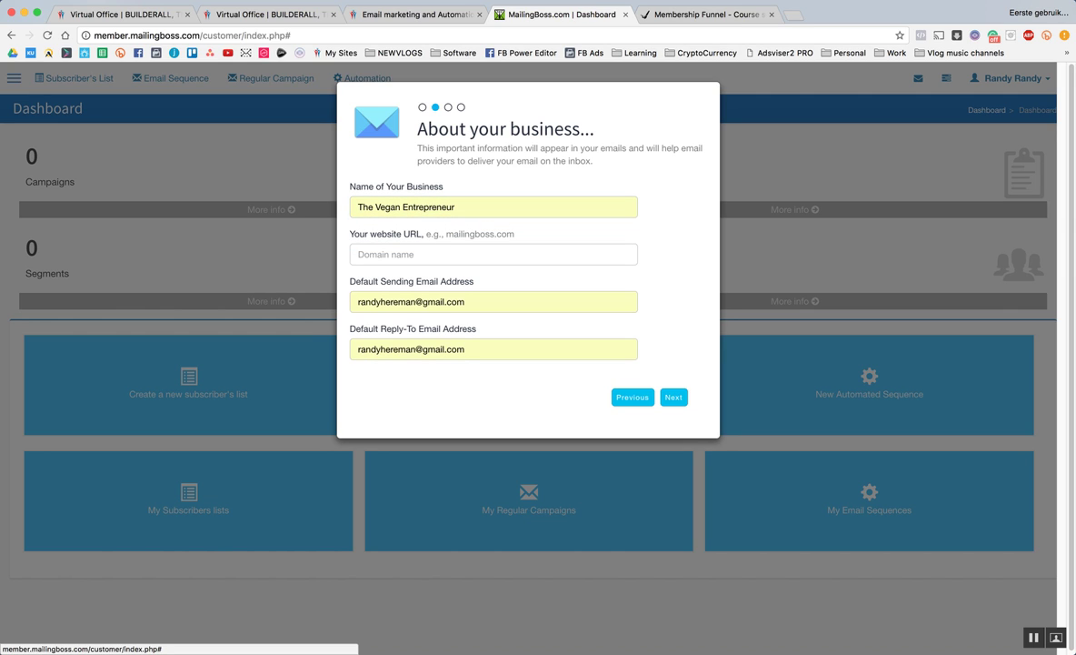
click(478, 257)
Set the business name to BuilderAll U and the website URL to builderallu.com, then continue to the business address
drag(435, 196, 312, 187)
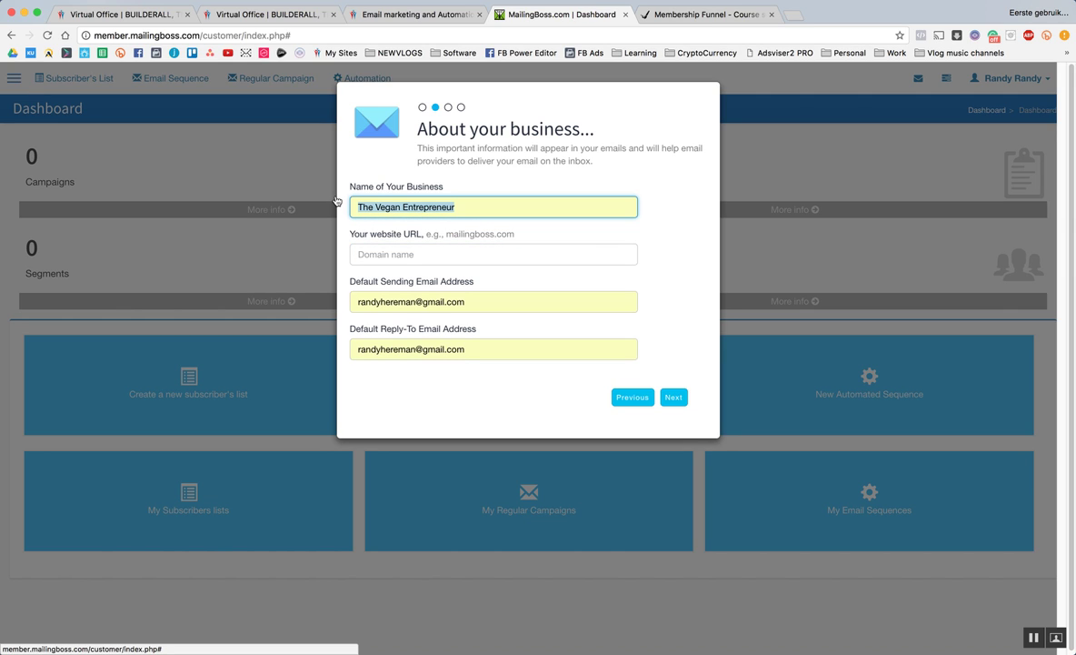
text(BuilderAll U)
key(Tab)
text(htt)
key(BackSpace)
key(BackSpace)
key(BackSpace)
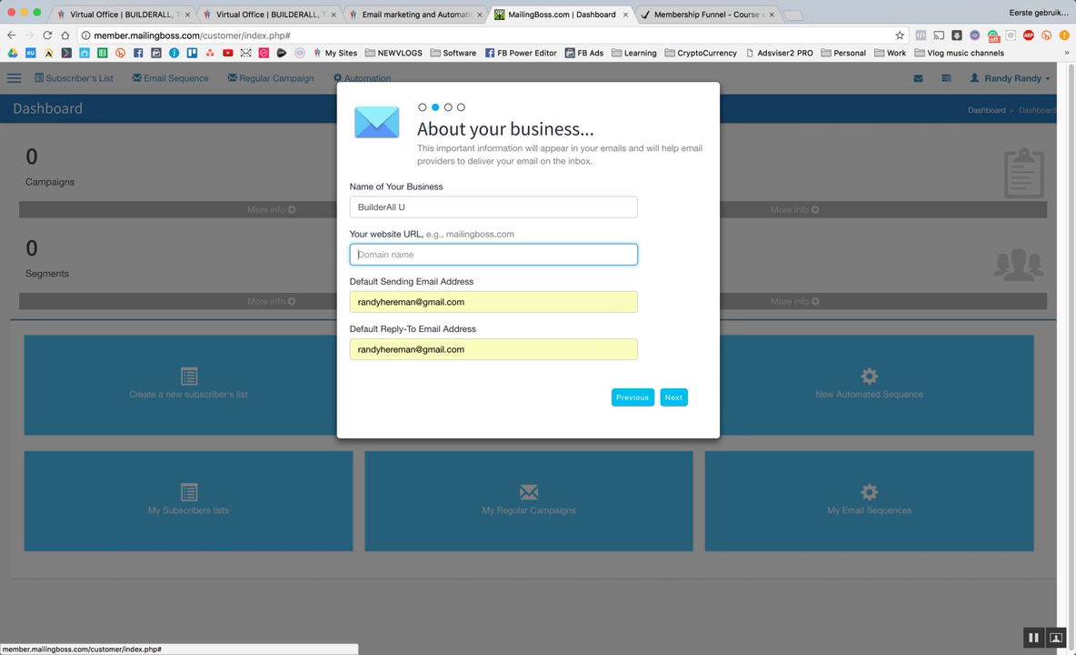
text(builderallu.com)
key(Tab)
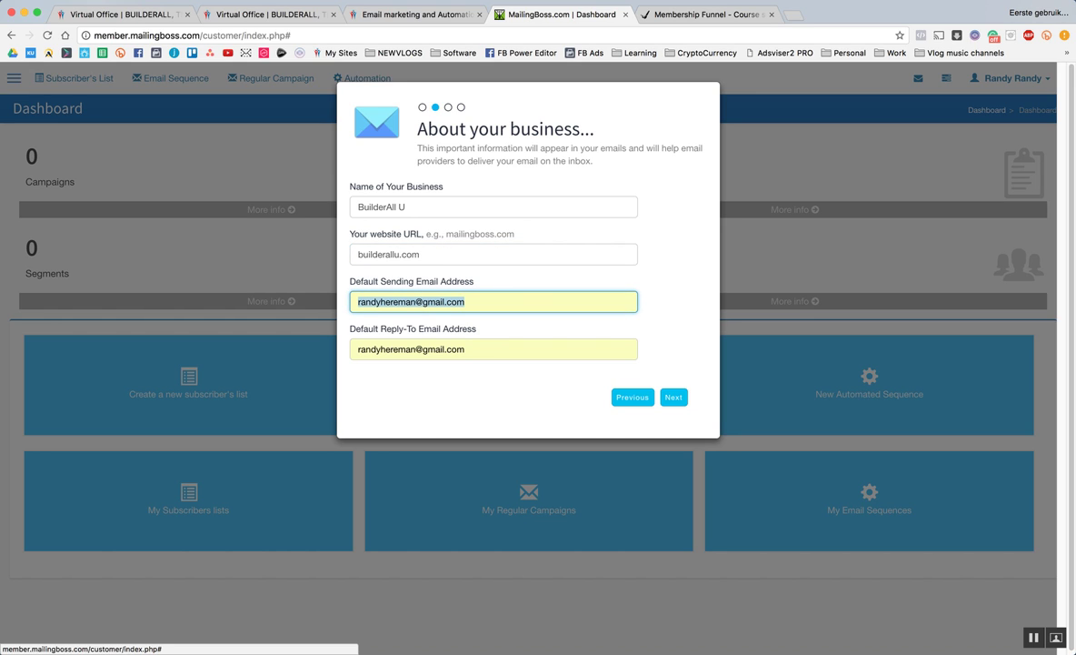
key(Tab)
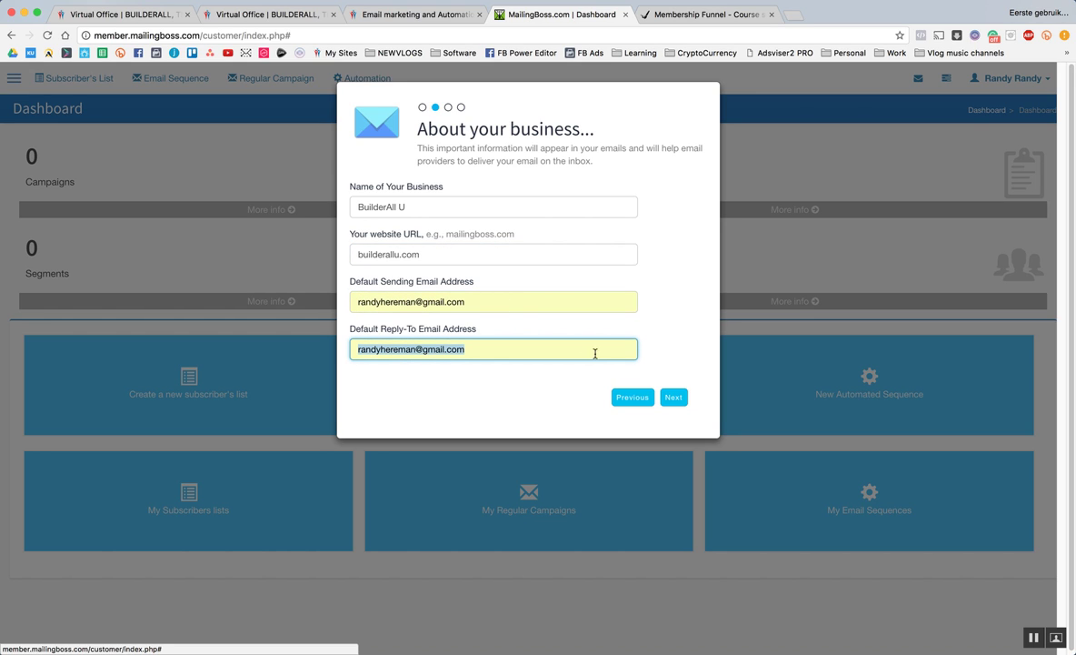
click(675, 406)
right_click(676, 405)
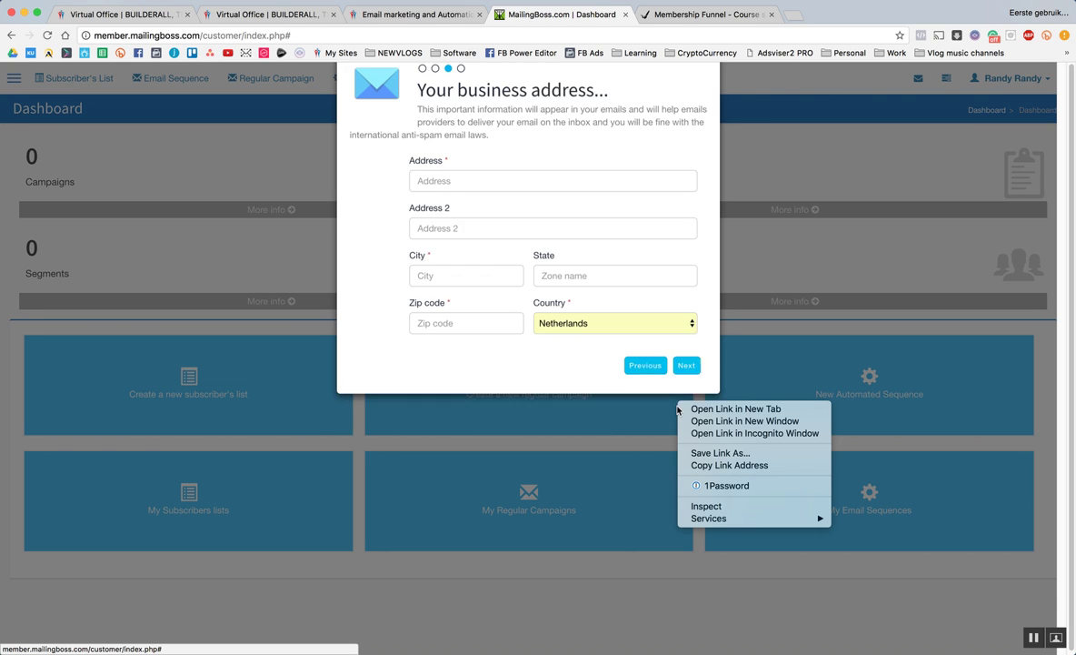
Fill in the business's street address and city from the saved autofill entries
click(479, 206)
click(479, 212)
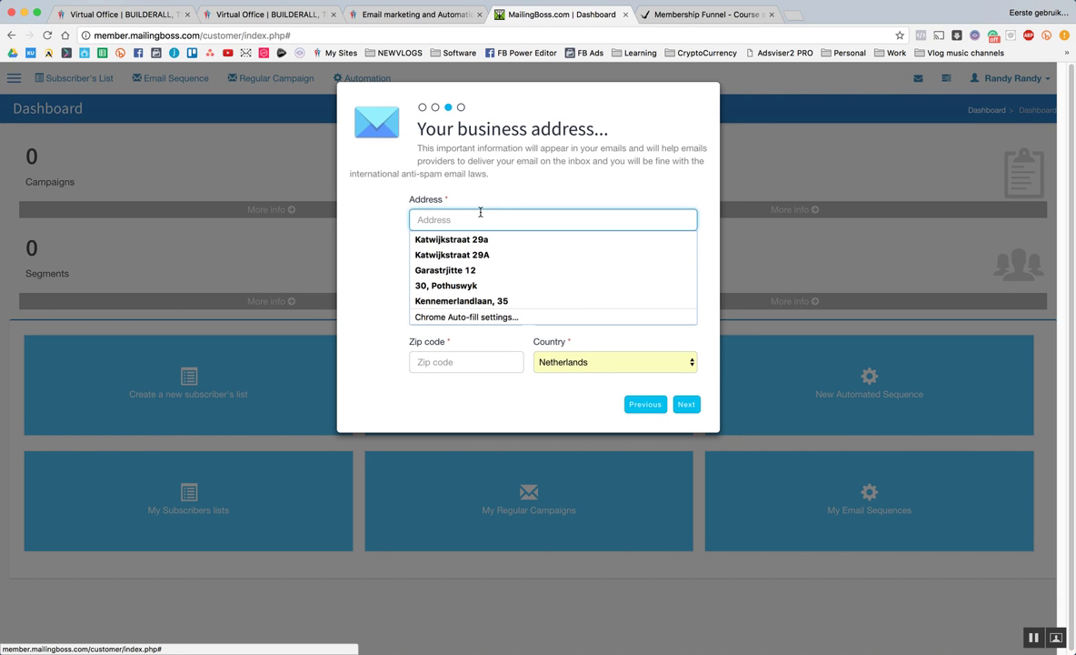
key(Down)
key(Return)
click(474, 266)
click(354, 263)
click(445, 312)
key(Down)
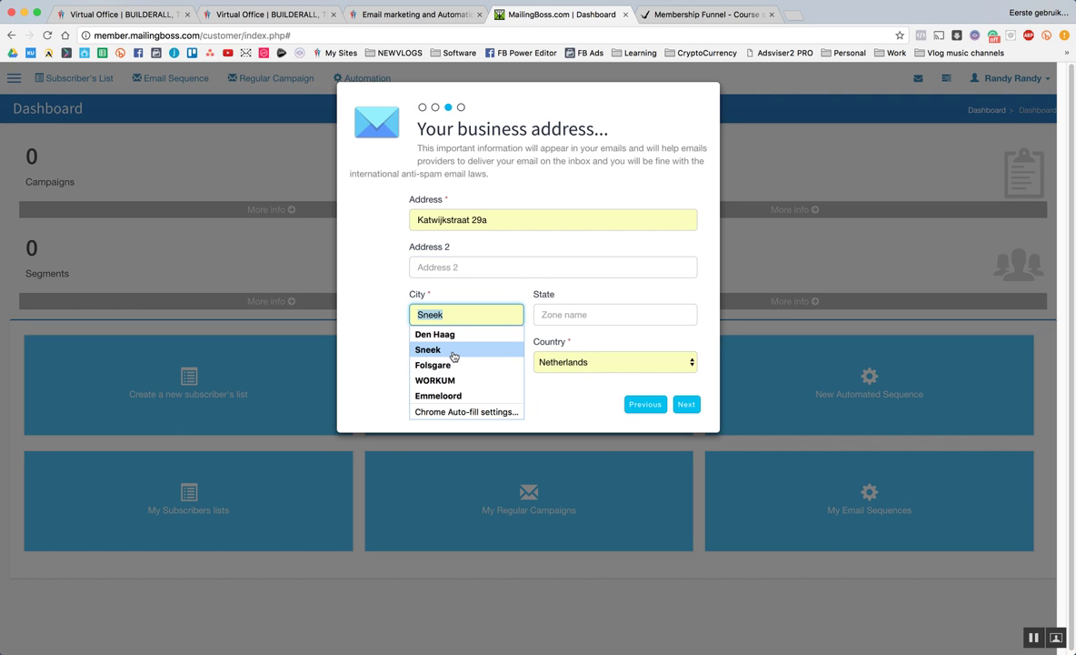
click(455, 342)
Fill in the business's state and zip code from the saved autofill entries and continue the account setup
click(550, 314)
click(556, 314)
click(434, 364)
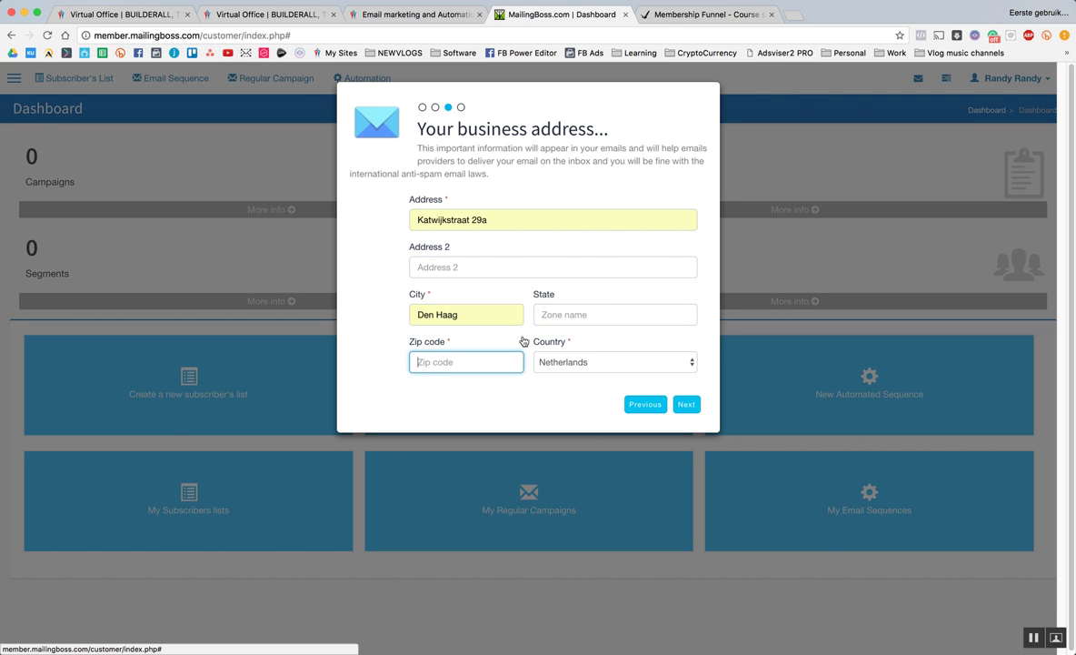
click(557, 313)
click(566, 333)
click(441, 362)
click(443, 363)
click(449, 383)
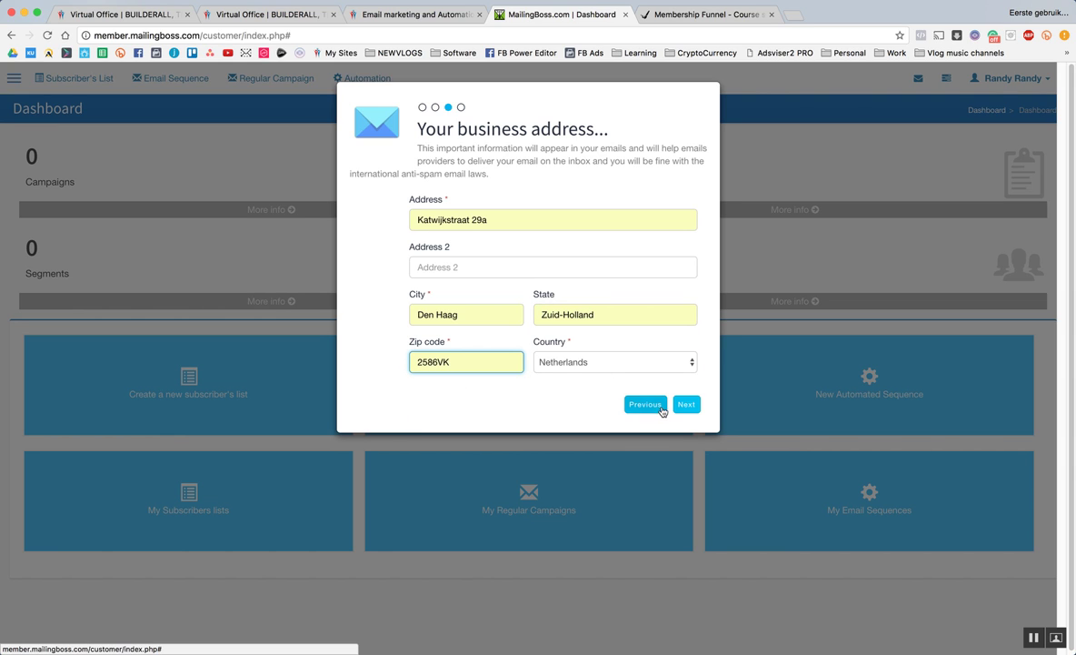
click(689, 404)
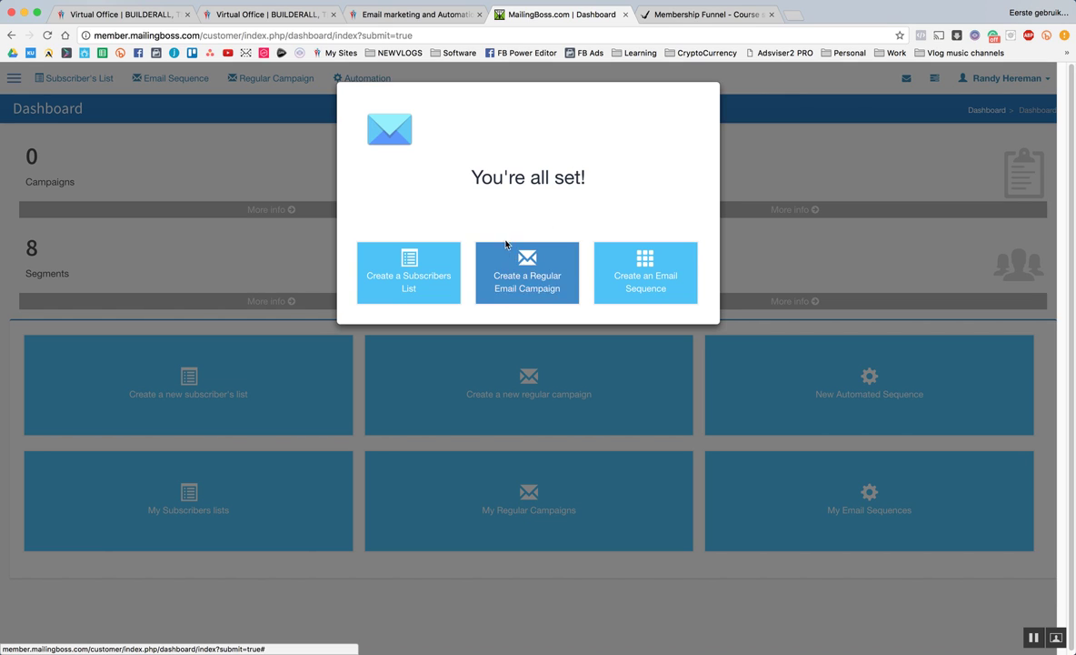
Start a new subscribers list and set both its name and display name to BuilderAll U
click(422, 278)
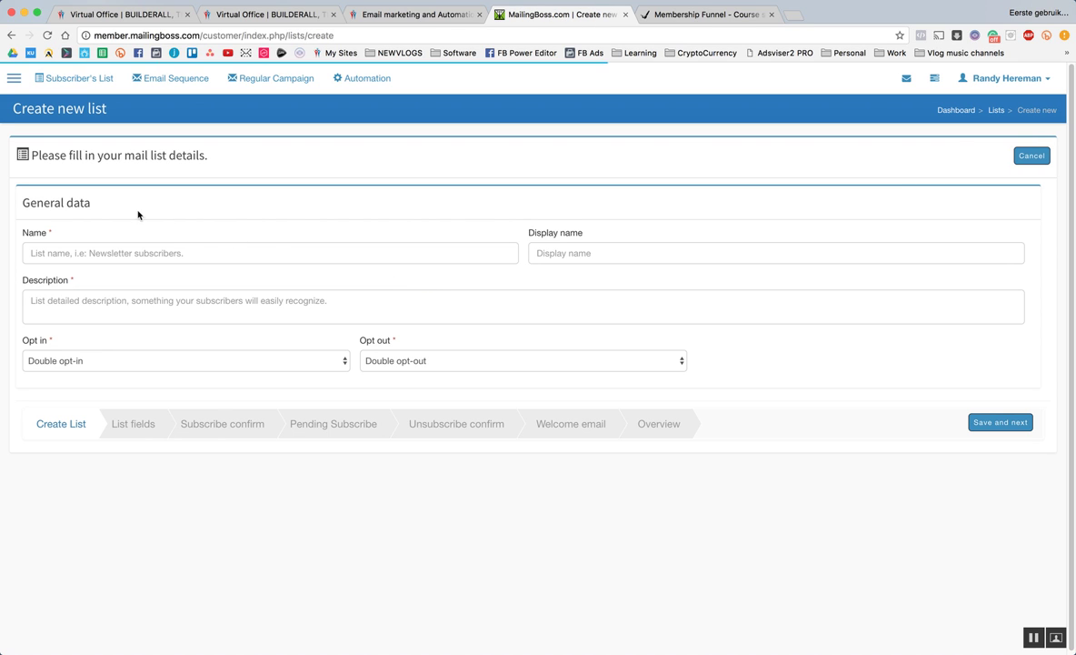
click(105, 251)
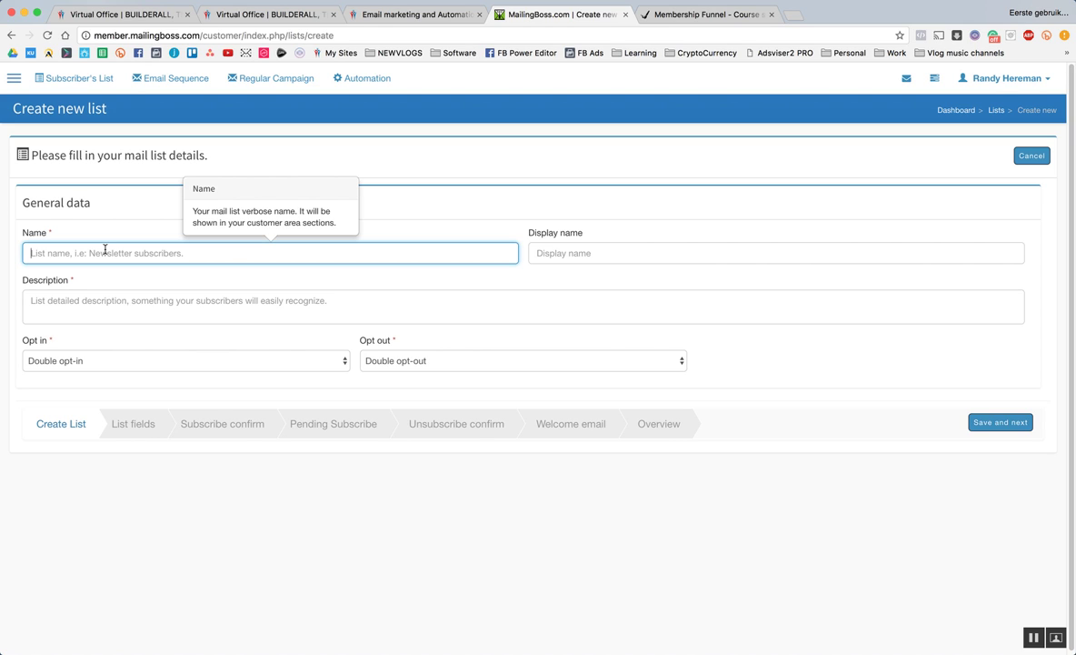
text(BuilderAll U)
click(636, 252)
text(Builderal)
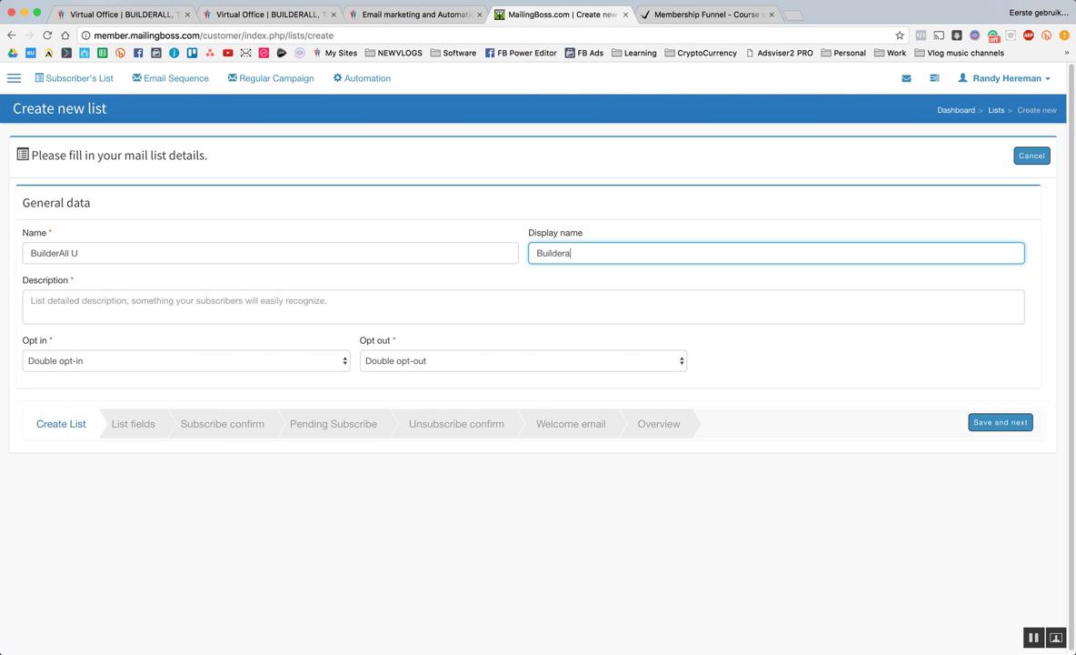
text(l U)
Set the list description to "Members of our BuilderAll U Community"
key(Tab)
text(Memmb)
key(BackSpace)
key(BackSpace)
text(bers of our Buildera)
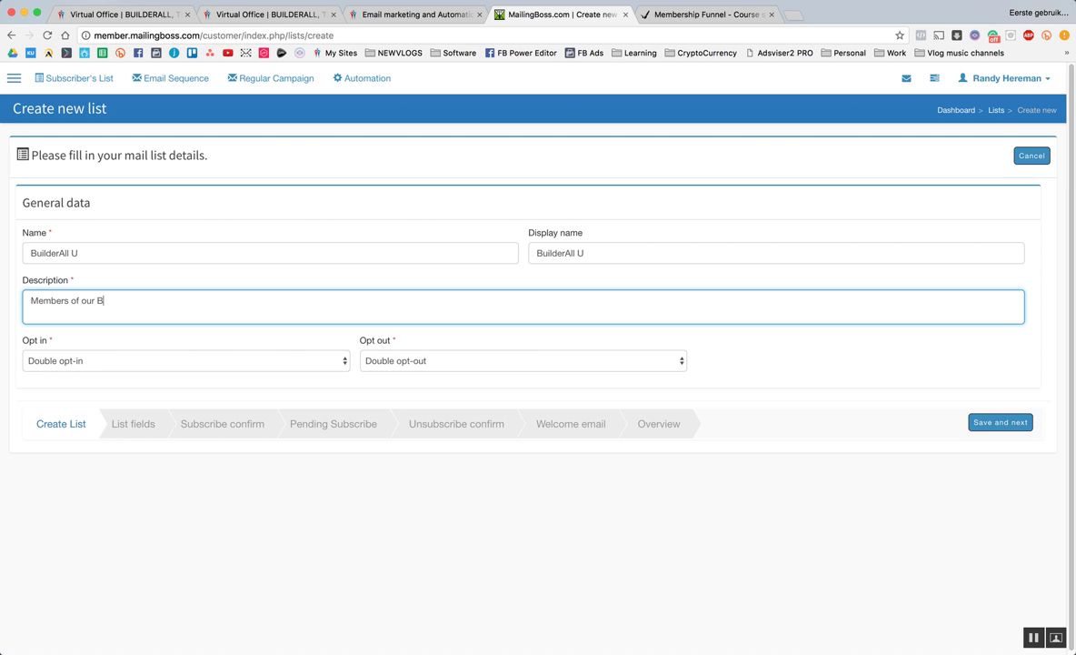
key(BackSpace)
text(All Un)
key(BackSpace)
text(Platform)
key(BackSpace)
key(BackSpace)
key(BackSpace)
key(BackSpace)
key(BackSpace)
text(Community)
key(Tab)
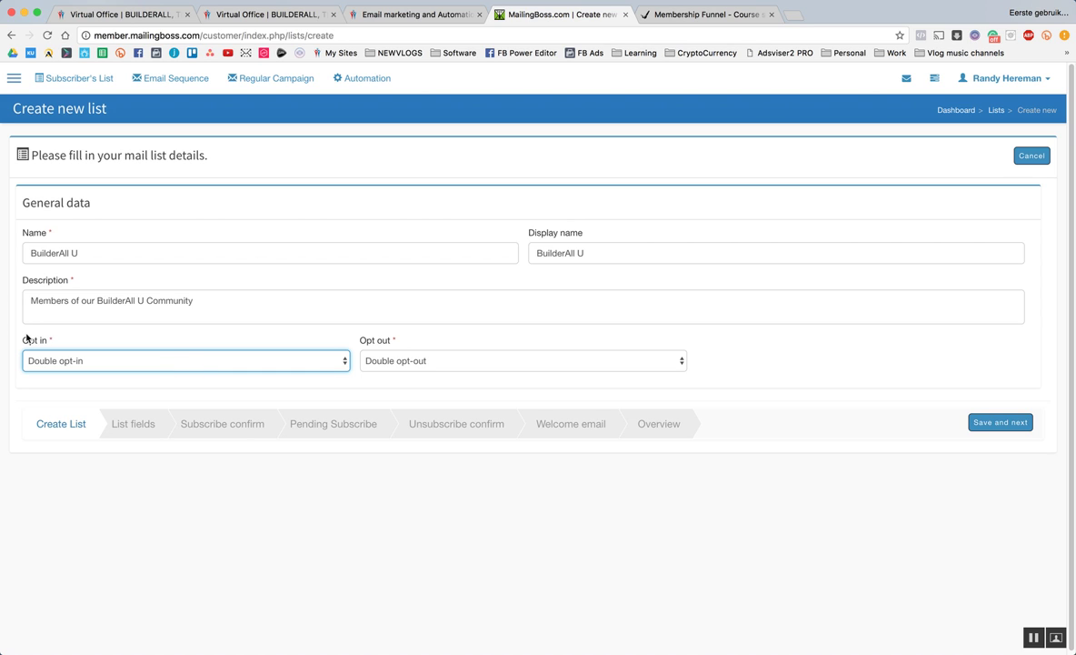
Set the list's opt-out to Single opt-out, then save the general data and continue to the list fields
click(421, 364)
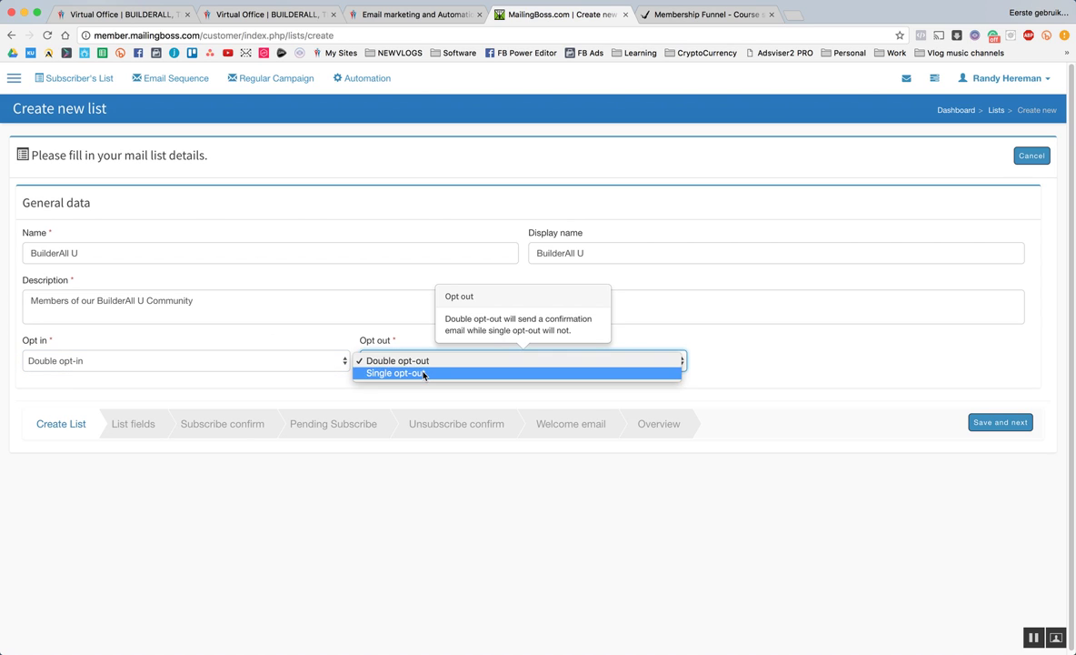
click(424, 373)
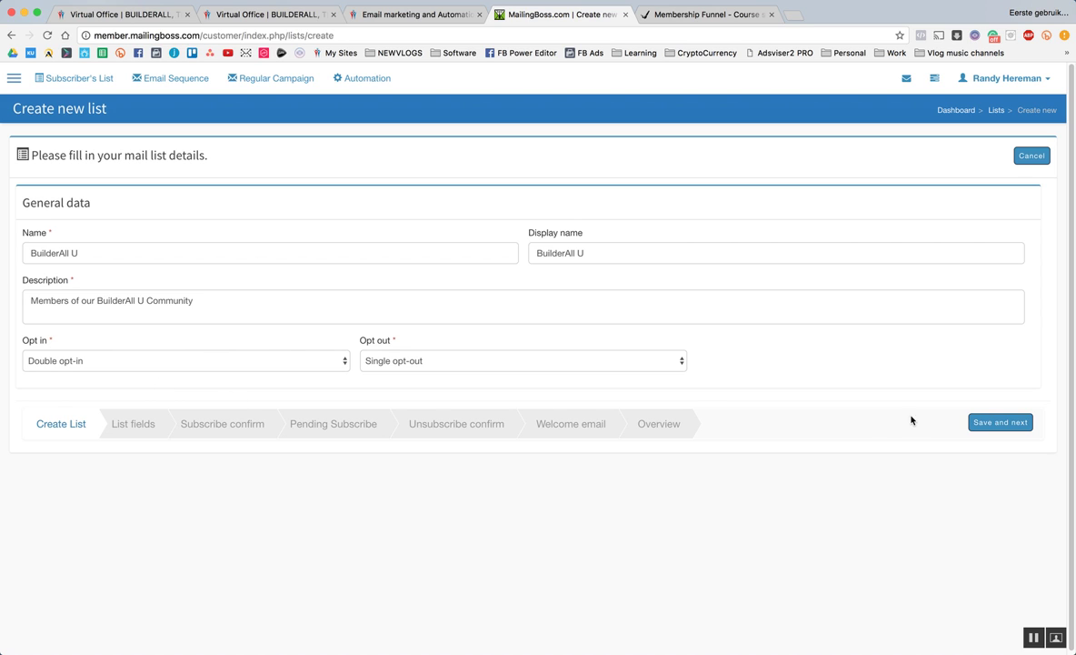
click(997, 423)
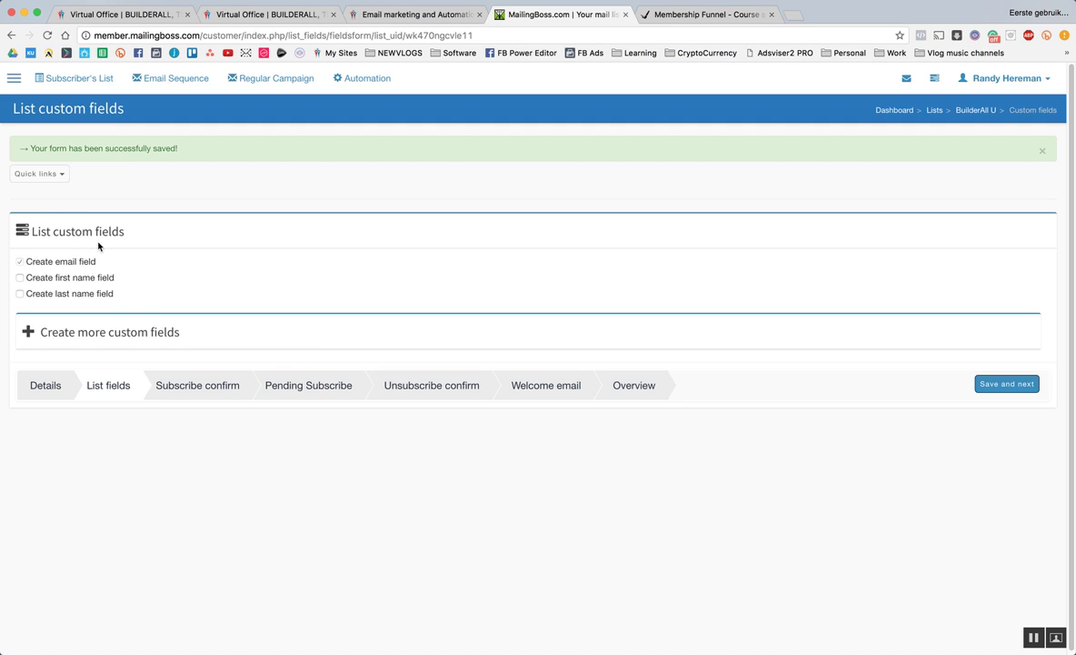
Enable the first name field and expand the section for creating more custom fields
click(56, 280)
click(30, 320)
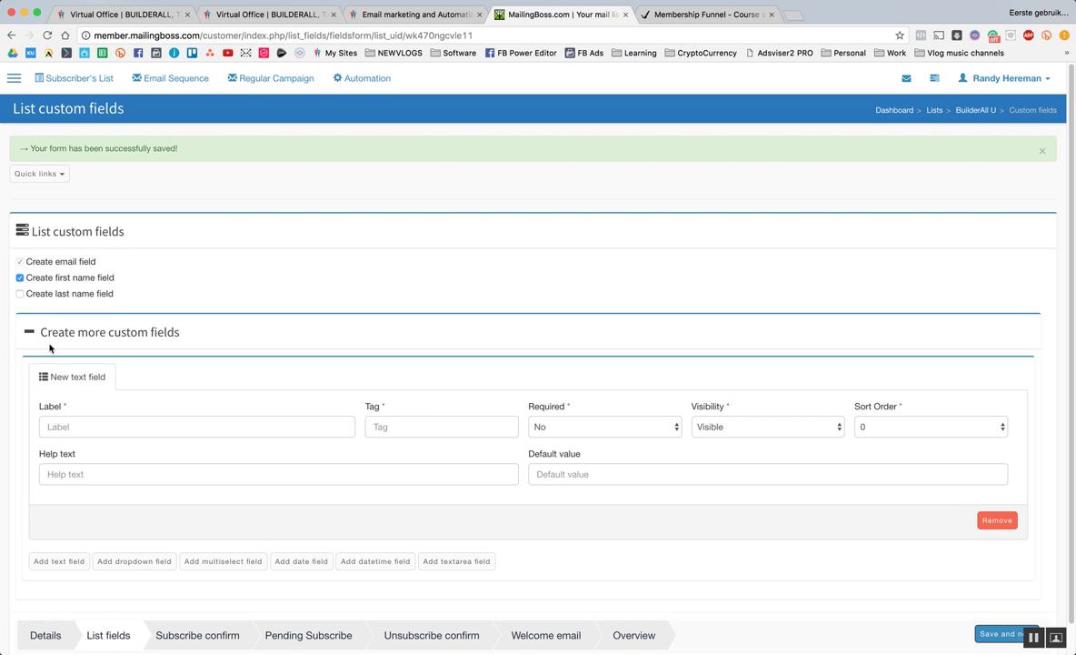
scroll(55, 364, down, 1)
Give the new custom text field the label Full Name and the tag FULLNAME
click(113, 418)
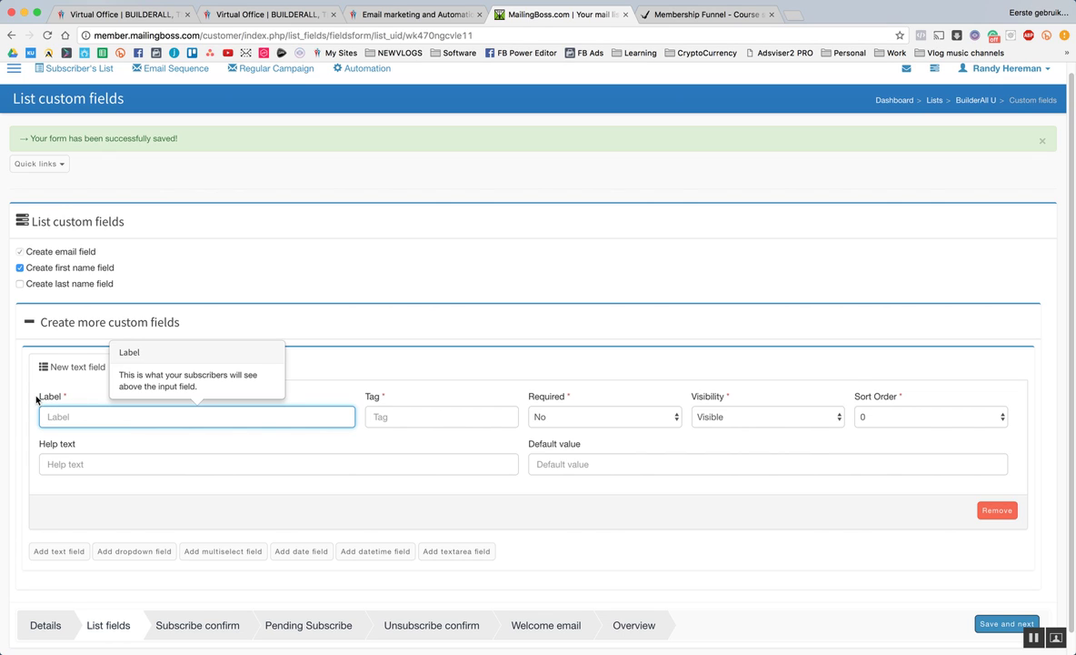
drag(41, 396, 63, 397)
double_click(50, 396)
click(69, 415)
click(297, 420)
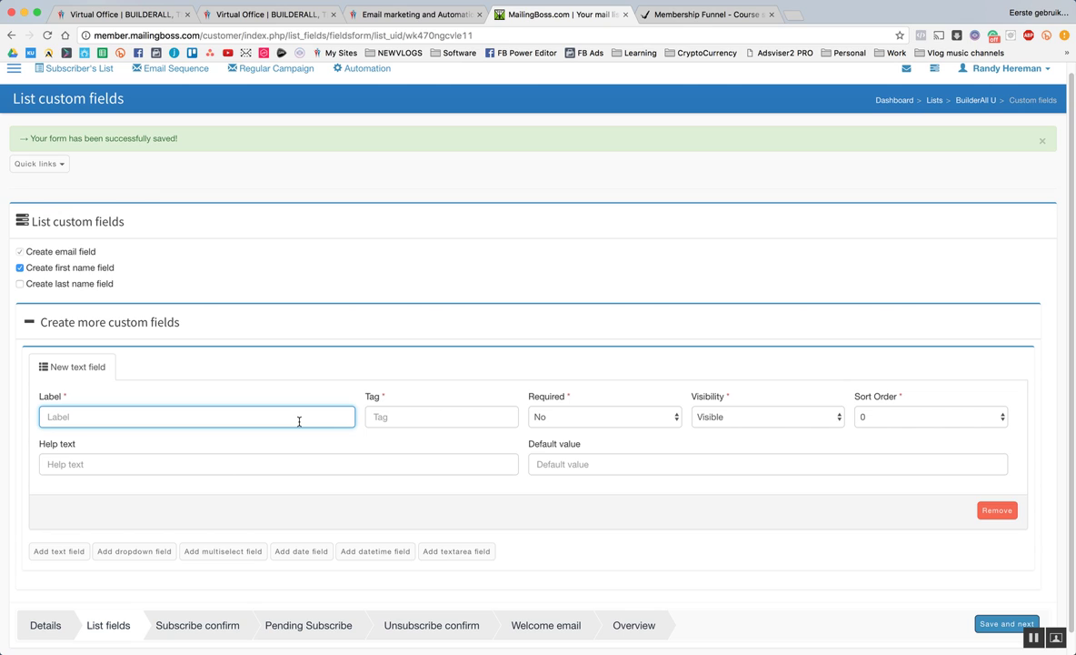
text(Full Name)
click(488, 415)
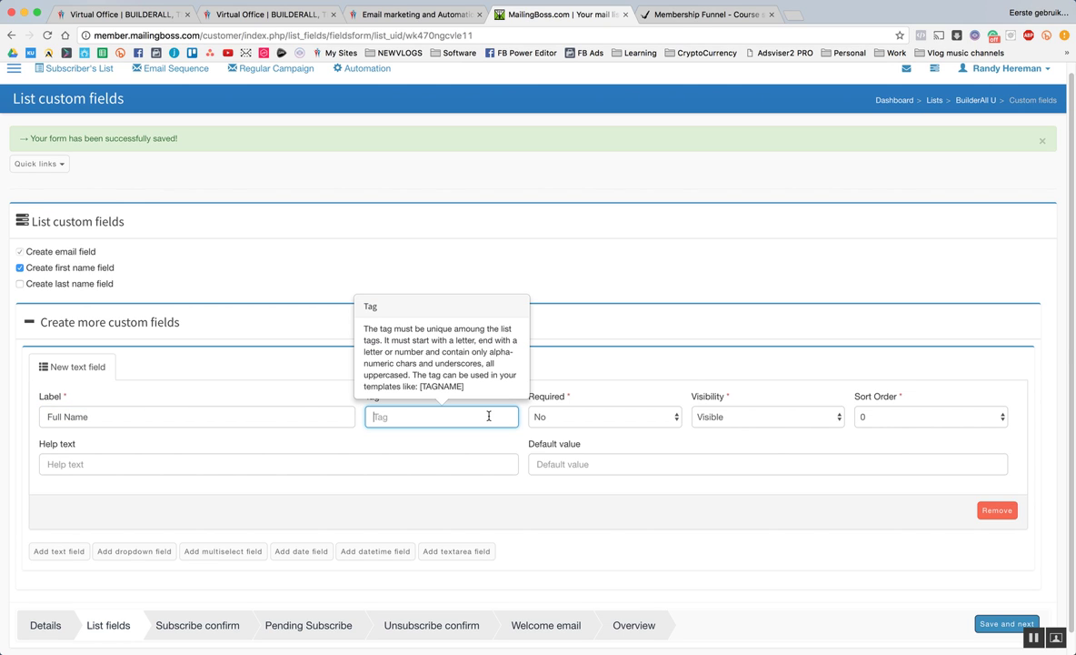
text(FULLNAME)
Make the Full Name field required and keep its visibility set to Visible
click(555, 380)
click(597, 419)
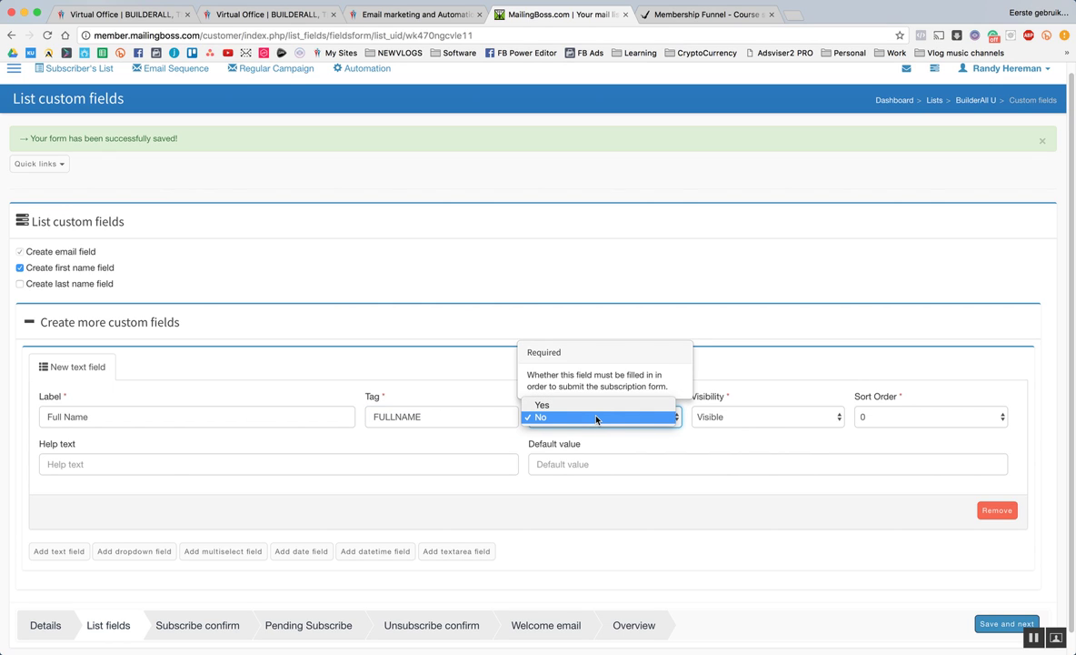
click(593, 406)
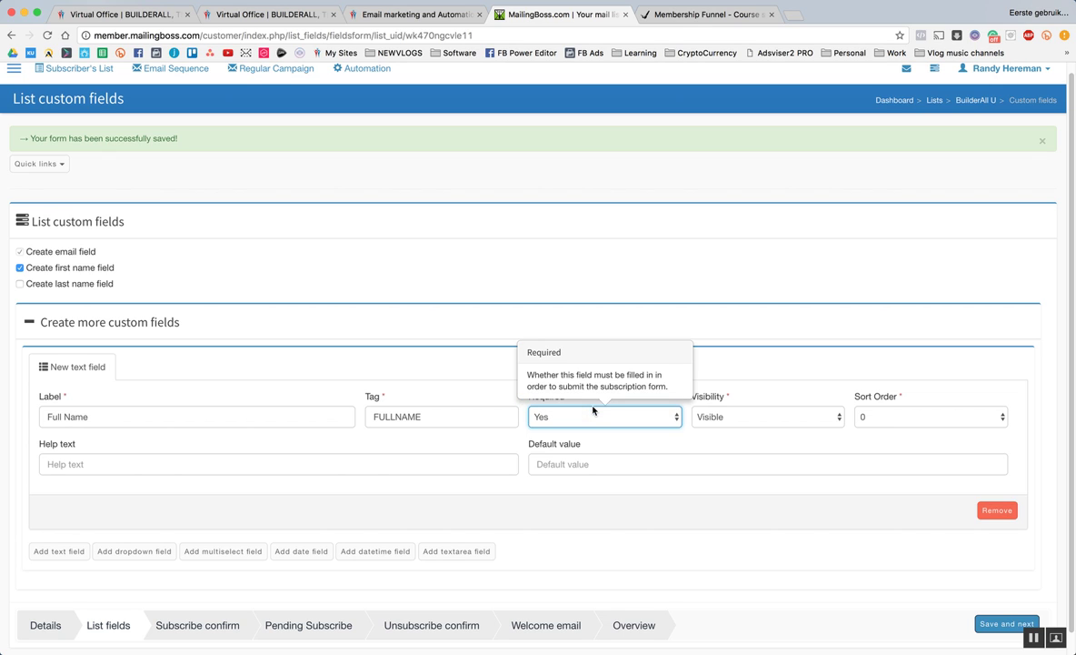
click(737, 419)
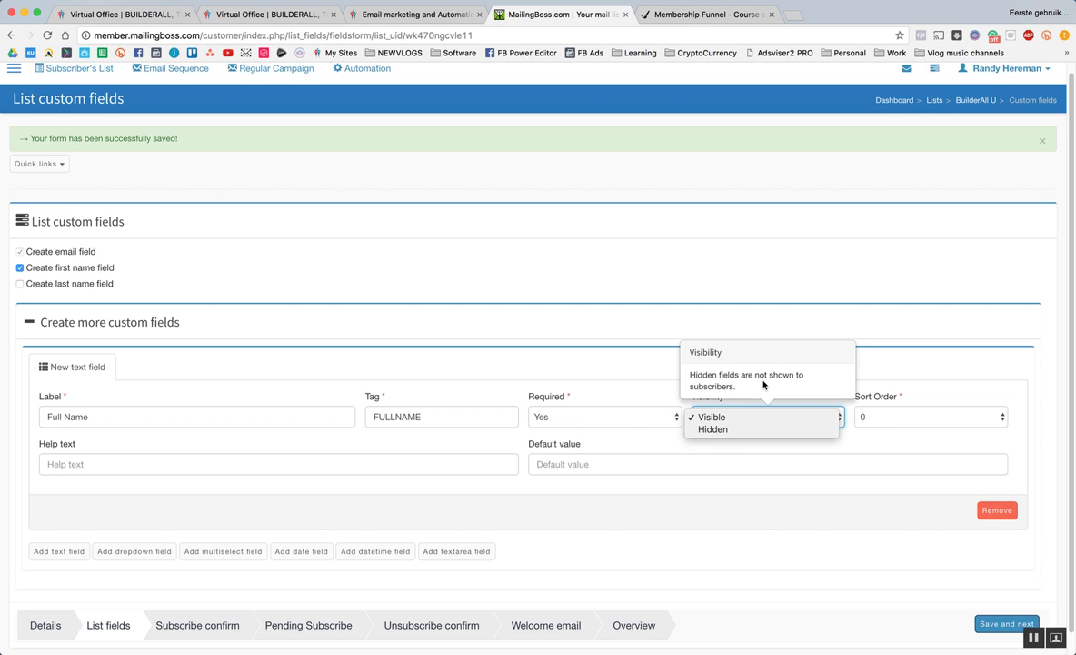
click(732, 417)
click(844, 399)
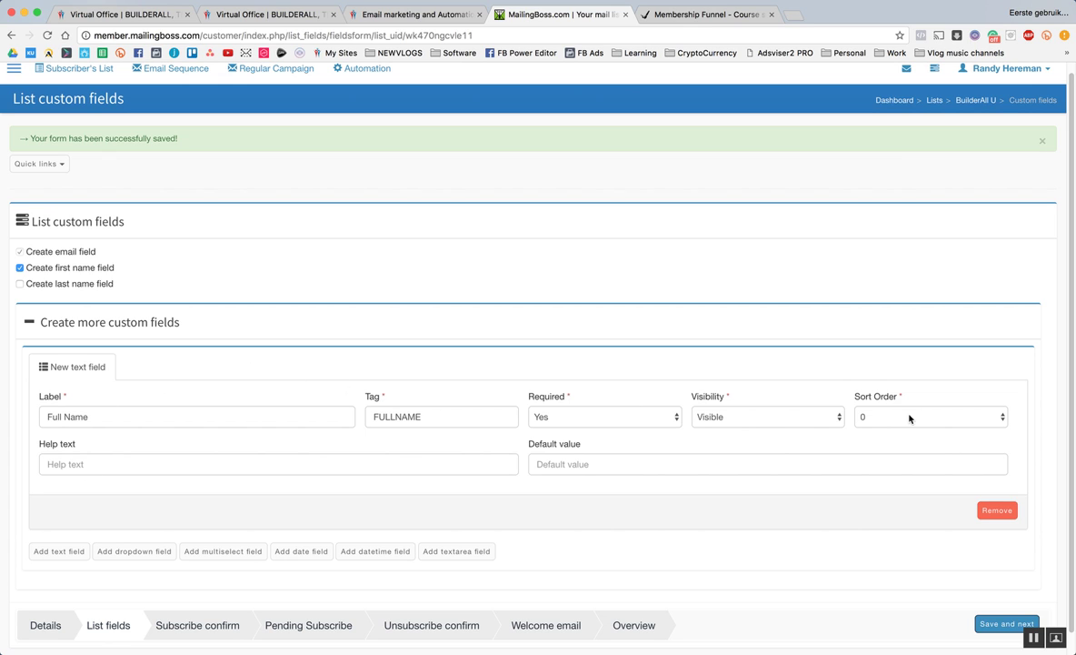
Set the Full Name field's help text to "Enter Your Full Name" and leave its default value empty
click(129, 416)
click(391, 416)
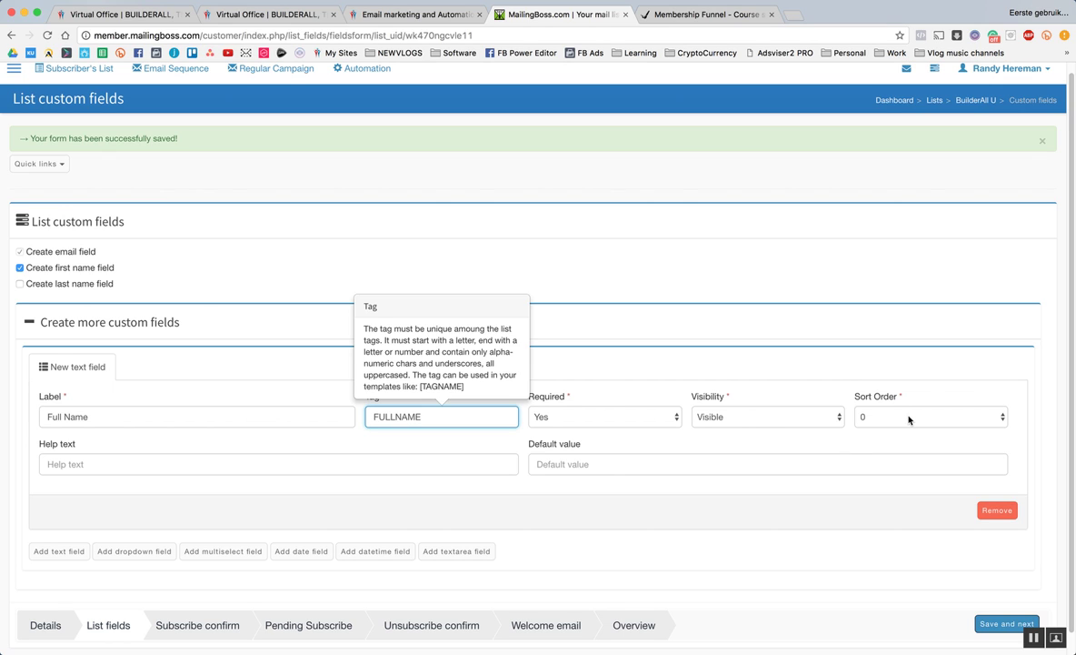
click(225, 470)
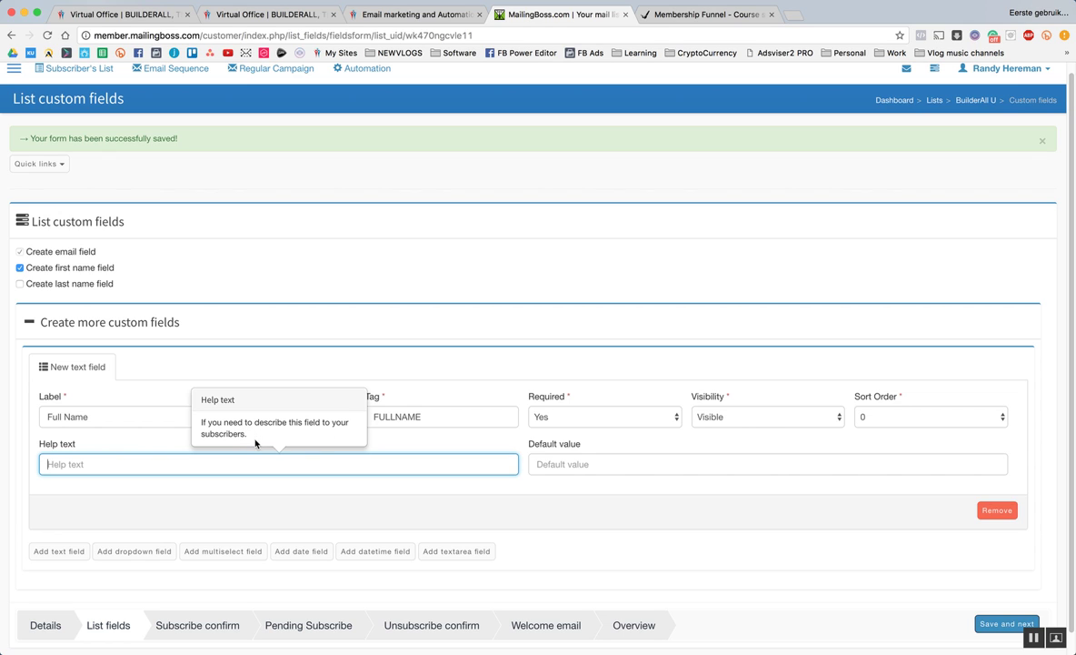
text(En)
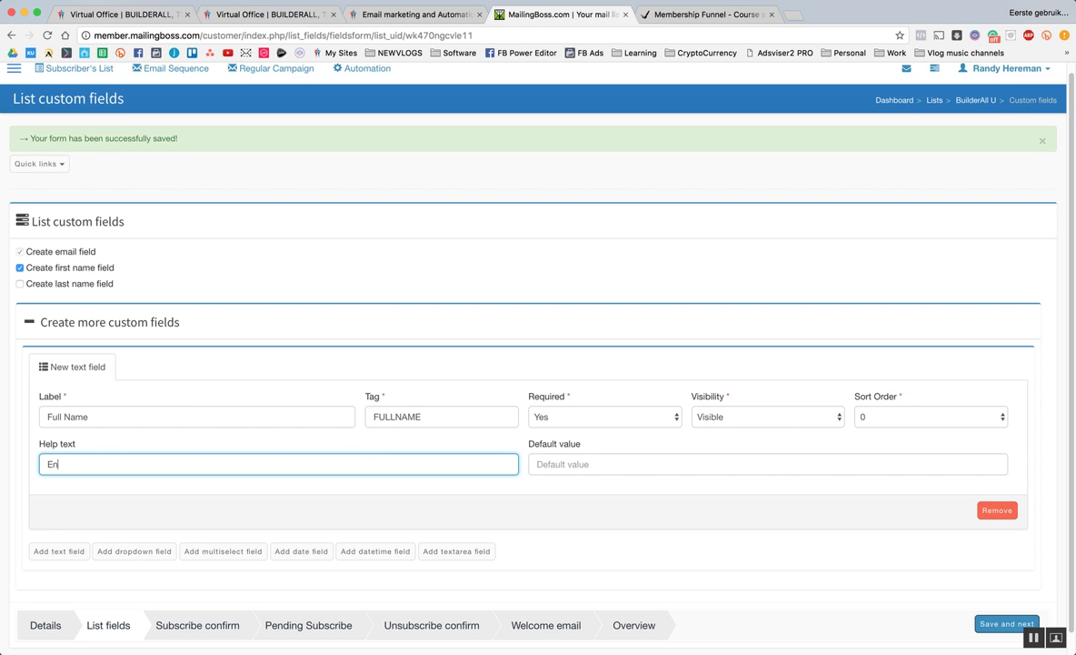
text(ter Your Full Name)
click(599, 466)
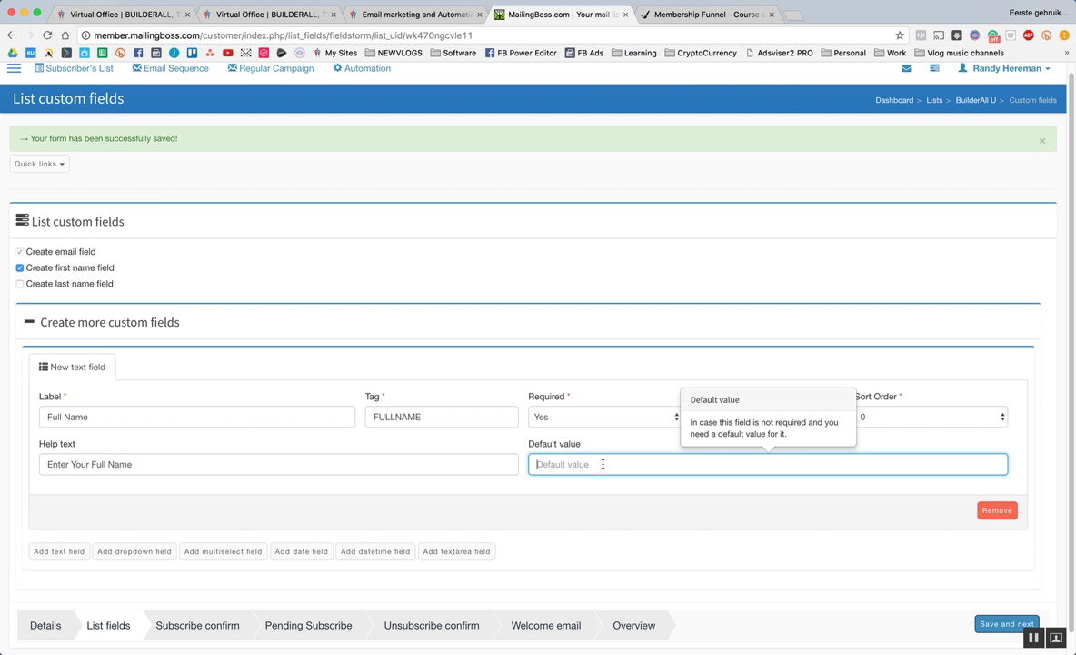
click(869, 501)
Add a dropdown field to the custom fields and remove it again without filling it in
scroll(865, 501, down, 1)
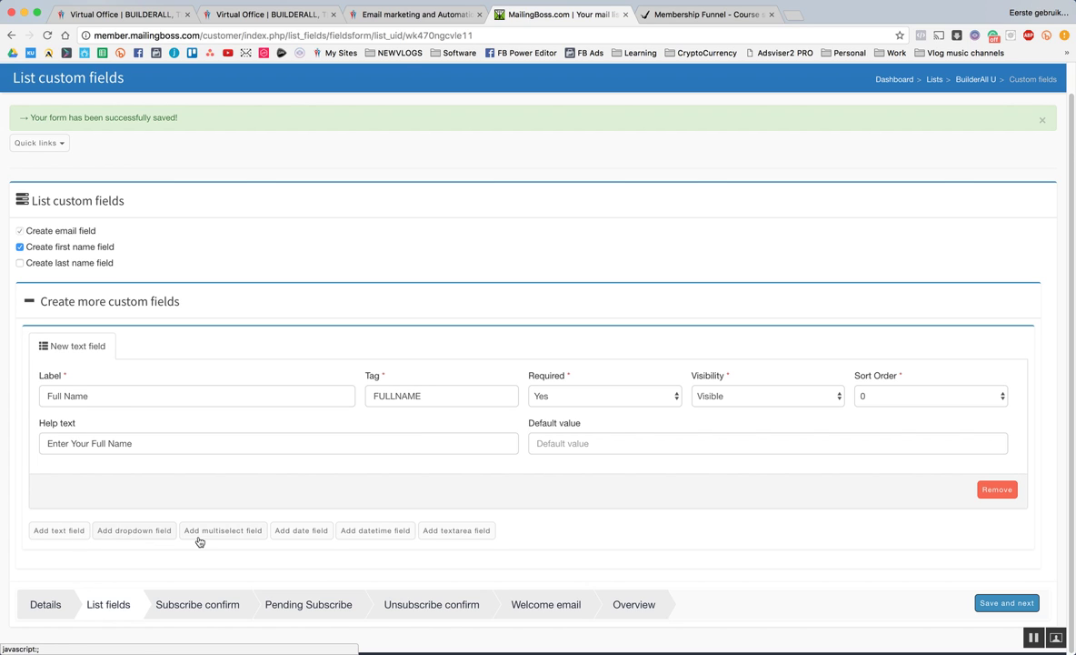
click(119, 532)
scroll(221, 497, down, 4)
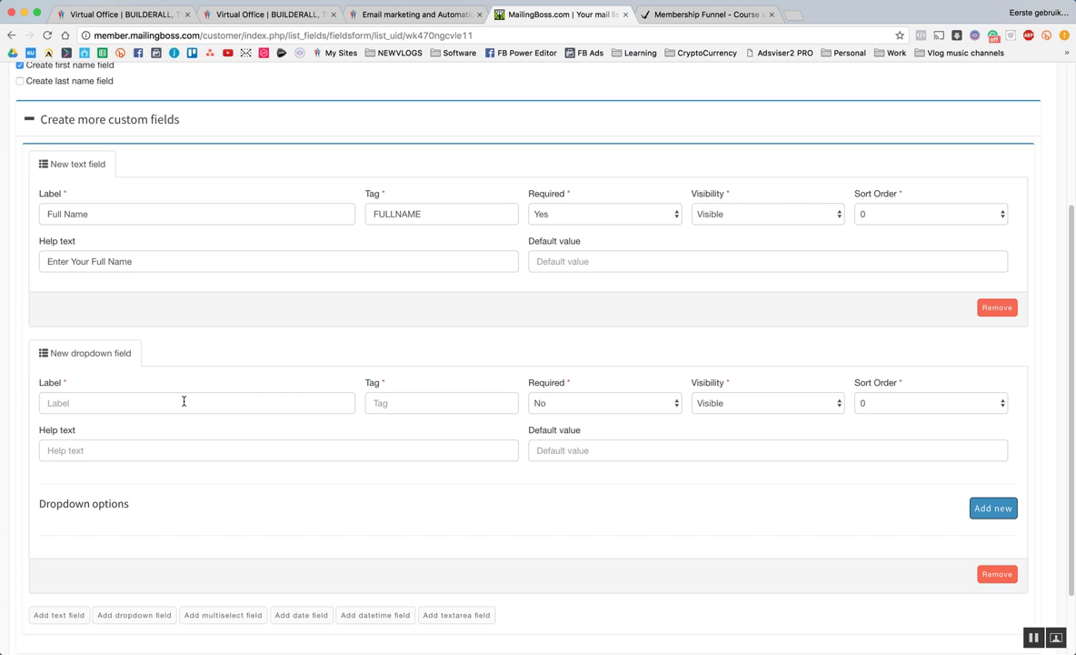
click(624, 219)
click(625, 217)
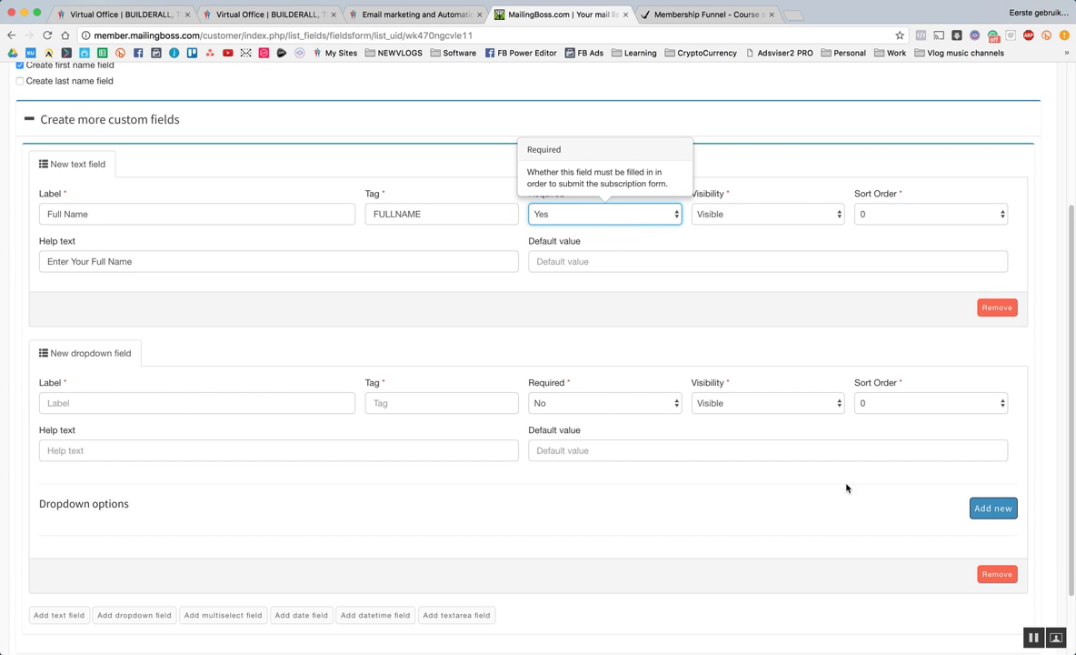
click(997, 573)
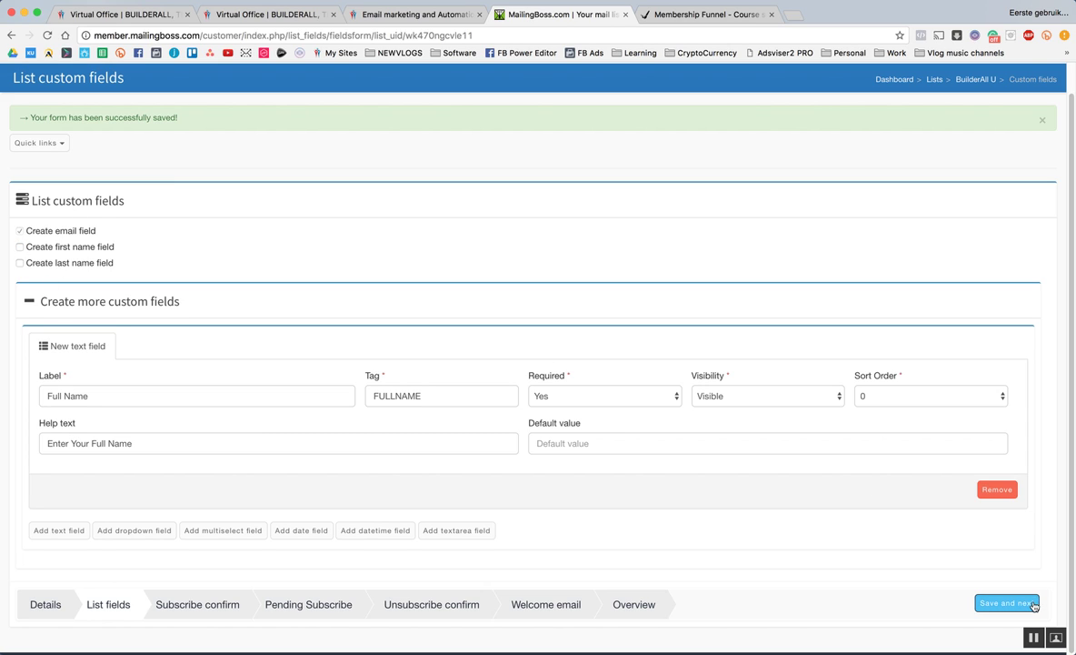
Save the list fields, continue to the subscribe confirm email and collapse its content block library
click(1032, 604)
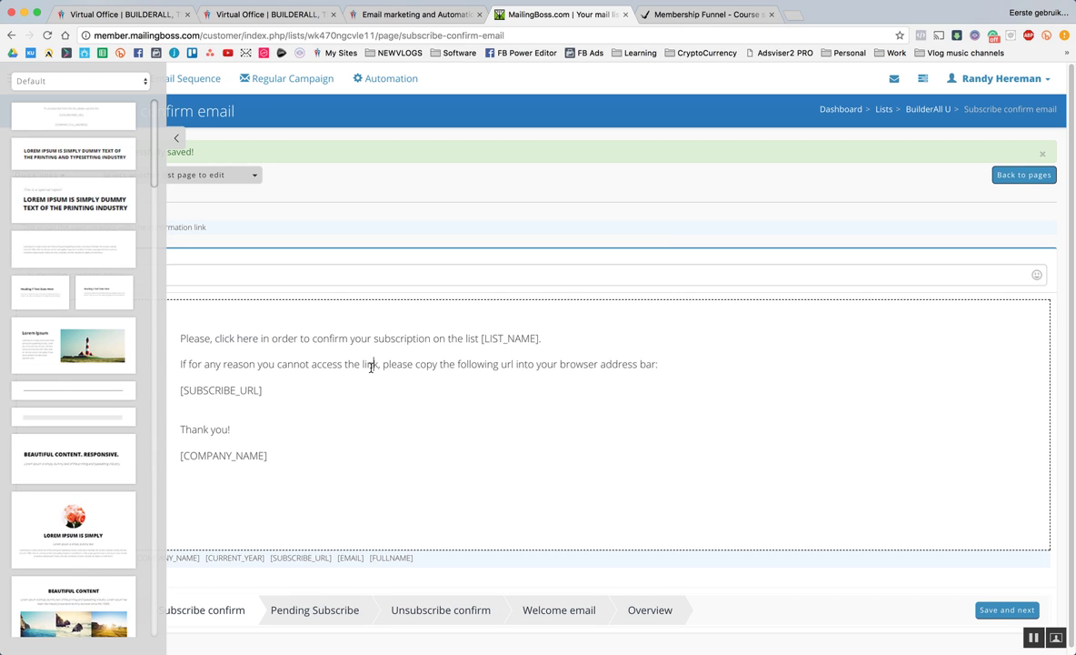
click(176, 141)
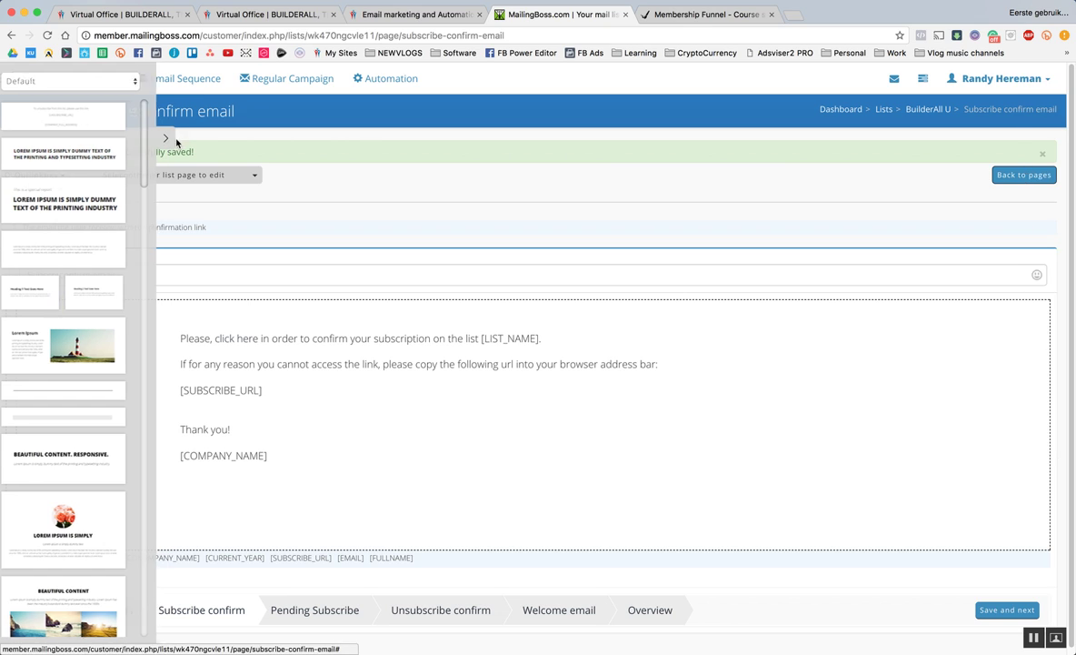
Examine the placeholder tags in the subscribe confirm email's text and the available tags listed below it
click(280, 365)
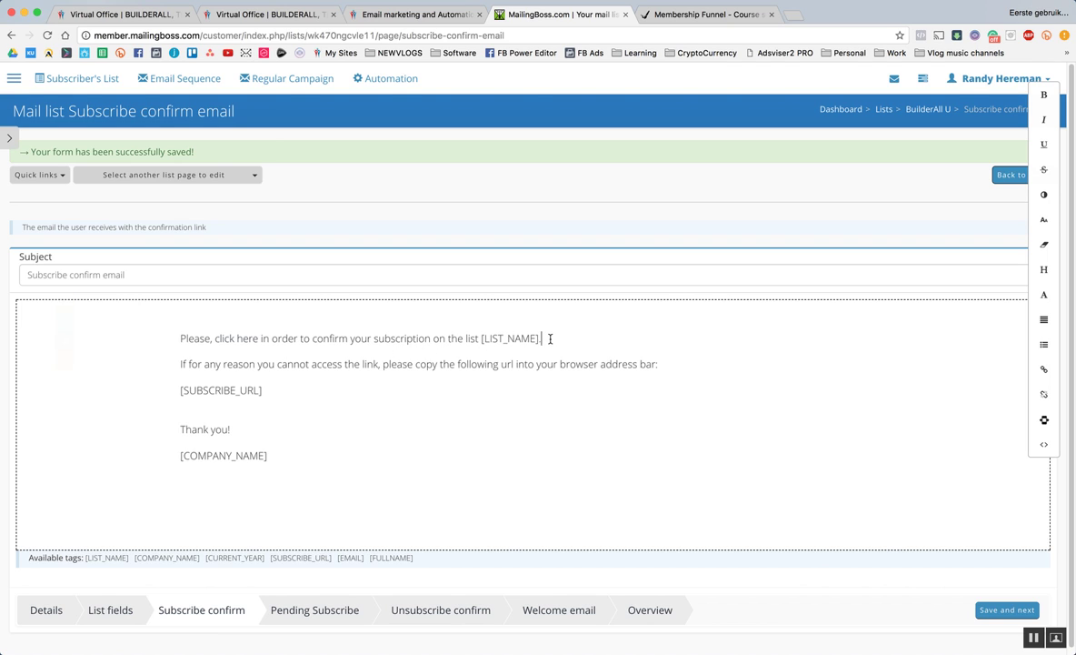
drag(548, 339, 479, 338)
click(480, 338)
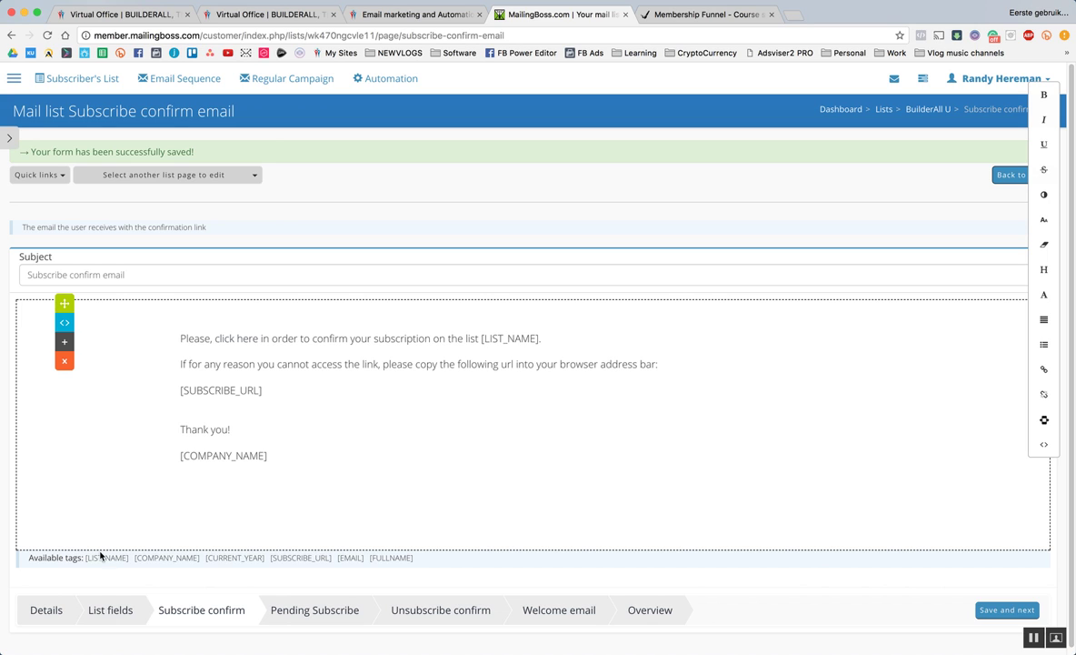
click(395, 558)
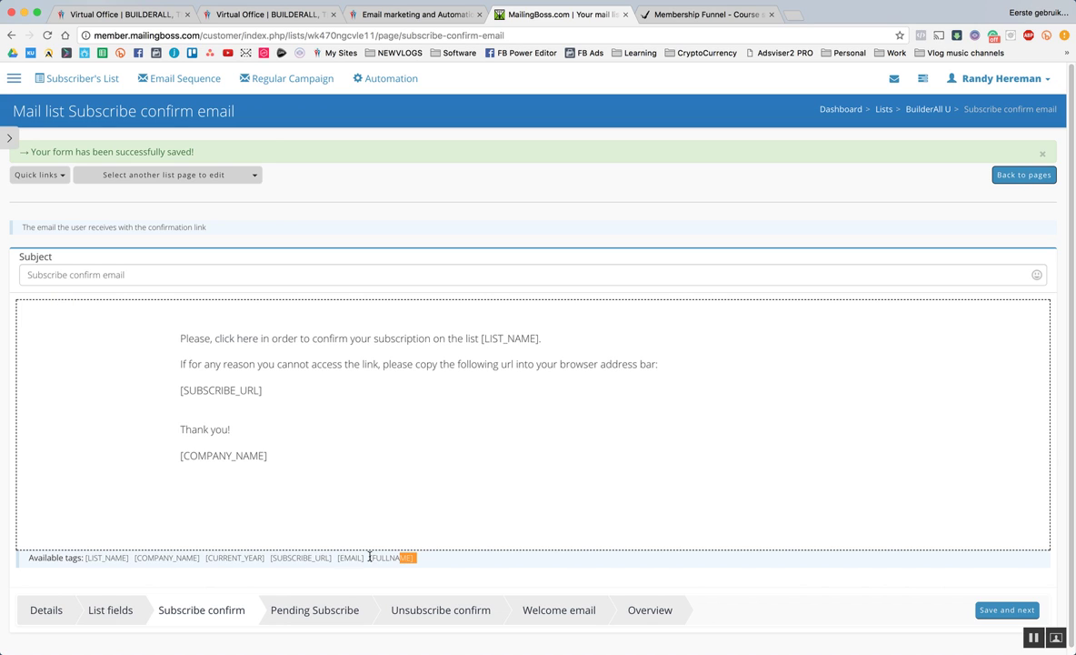
mouse_move(349, 557)
mouse_down()
mouse_move(108, 558)
mouse_move(368, 561)
mouse_up()
click(380, 560)
drag(262, 390, 182, 389)
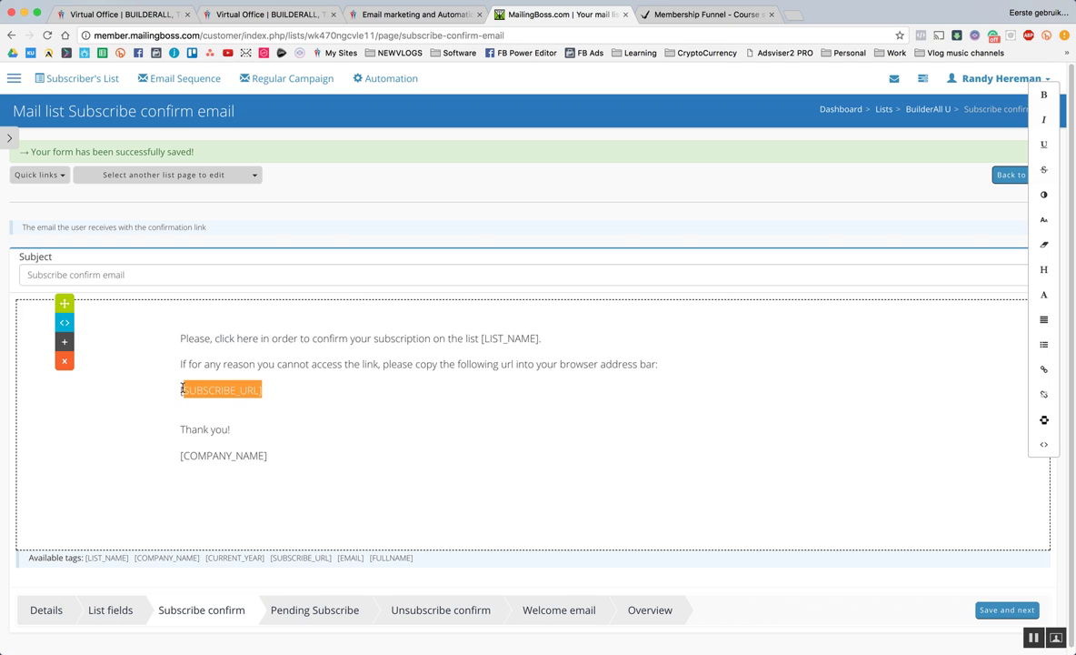
click(462, 401)
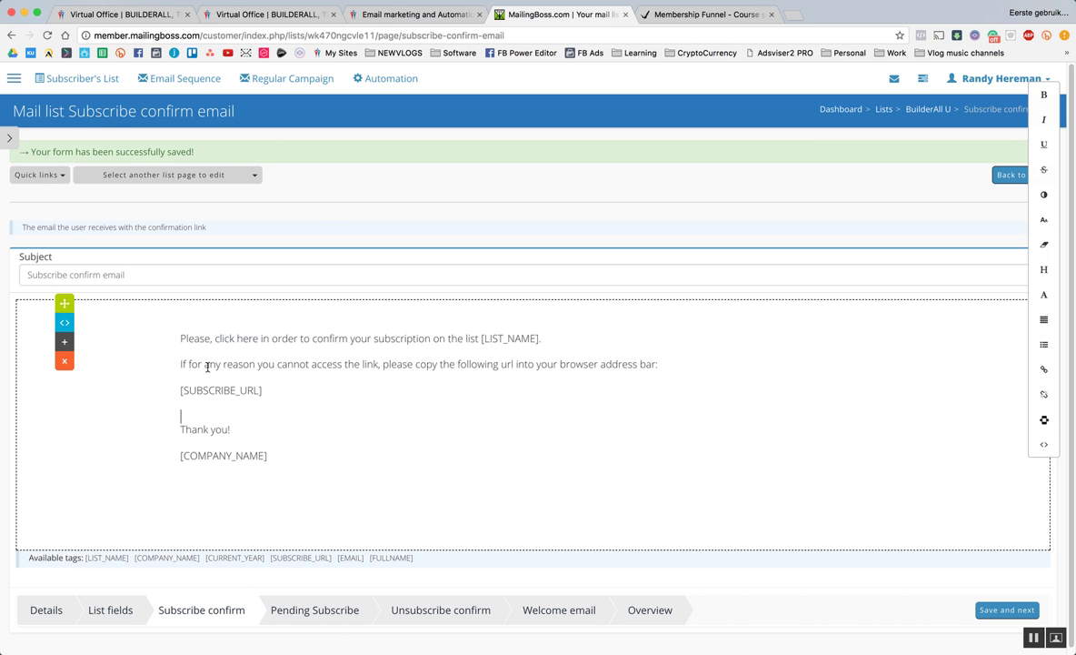
Add the special report headline block and the Lorem Ipsum lighthouse image block below the confirmation email's text
click(10, 138)
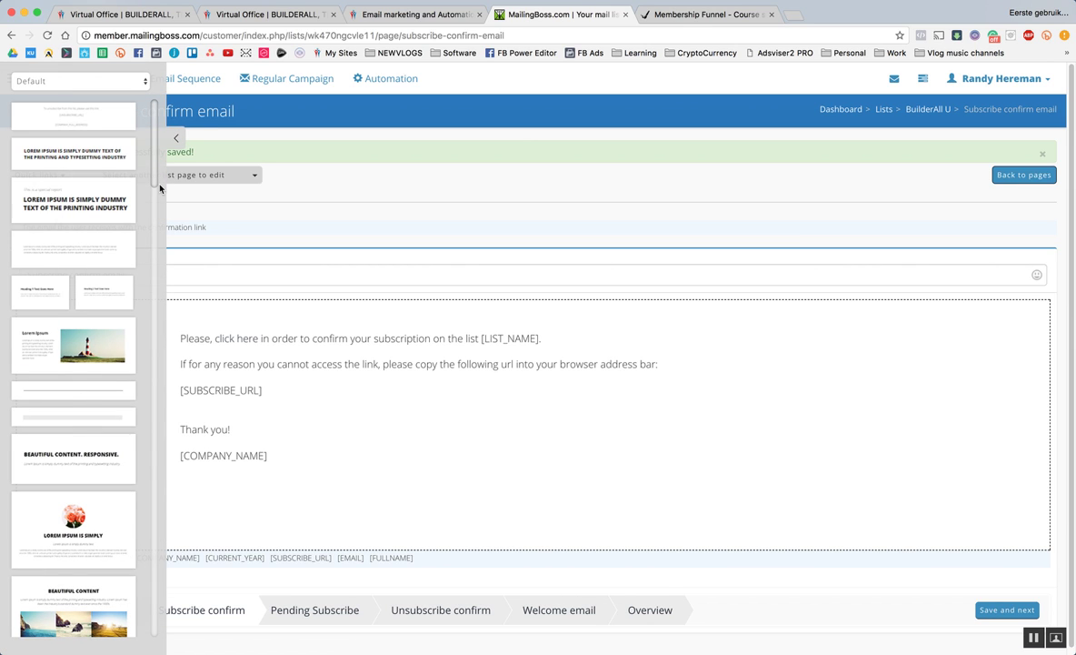
scroll(60, 136, down, 1)
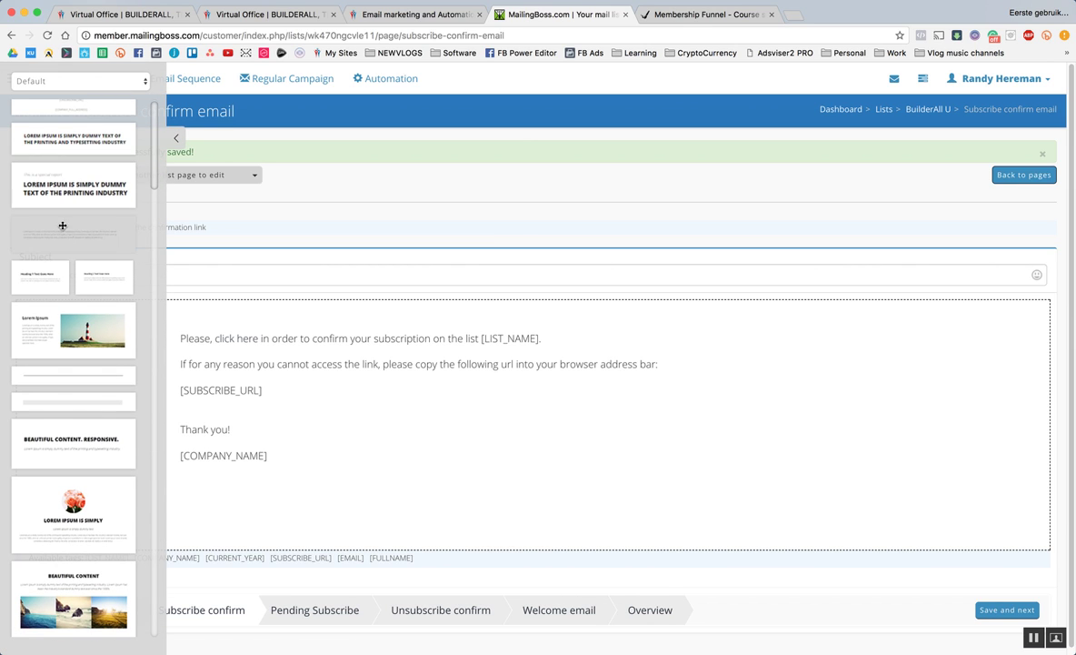
drag(65, 196, 384, 305)
scroll(289, 337, down, 2)
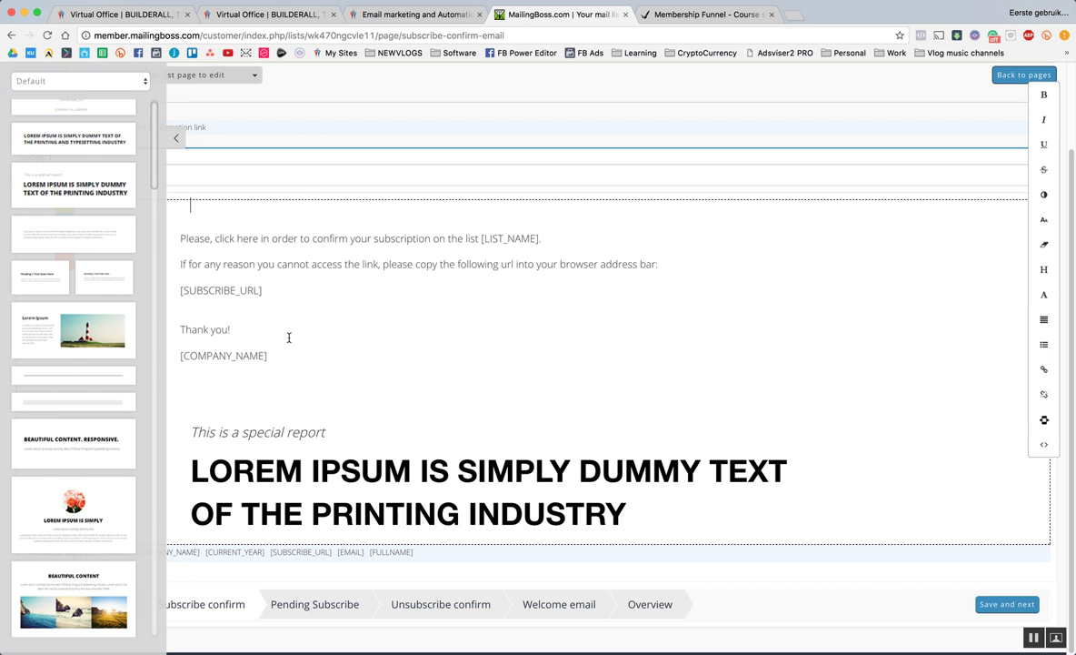
click(442, 360)
drag(309, 453, 352, 535)
scroll(368, 383, down, 4)
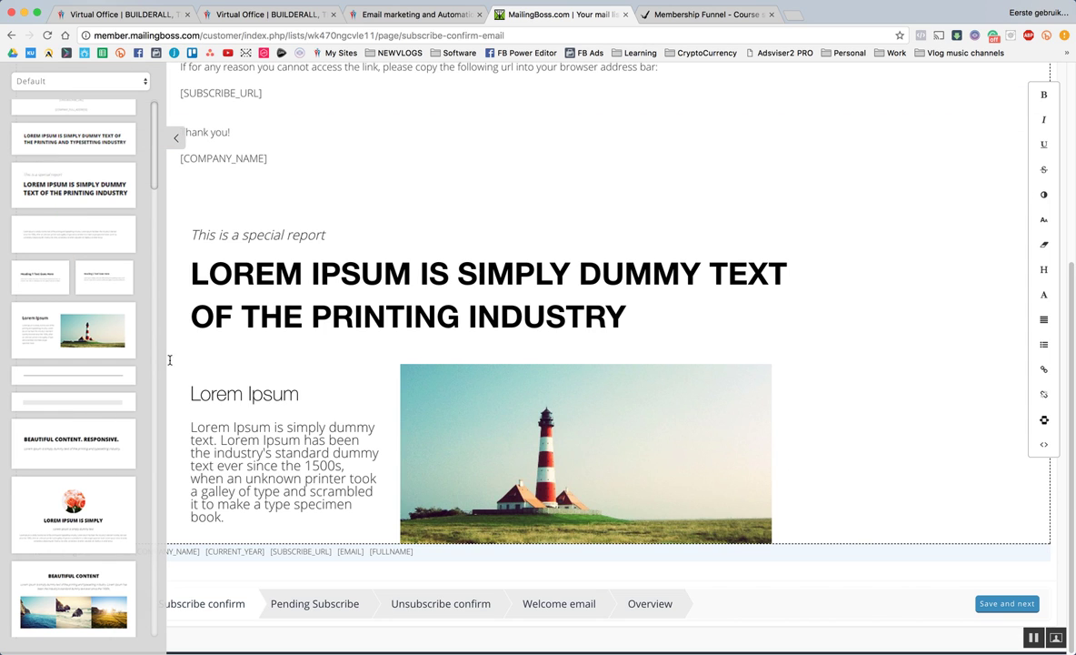
Add the Beautiful Content block with three landscape images below the lighthouse block in the confirmation email
scroll(68, 420, down, 3)
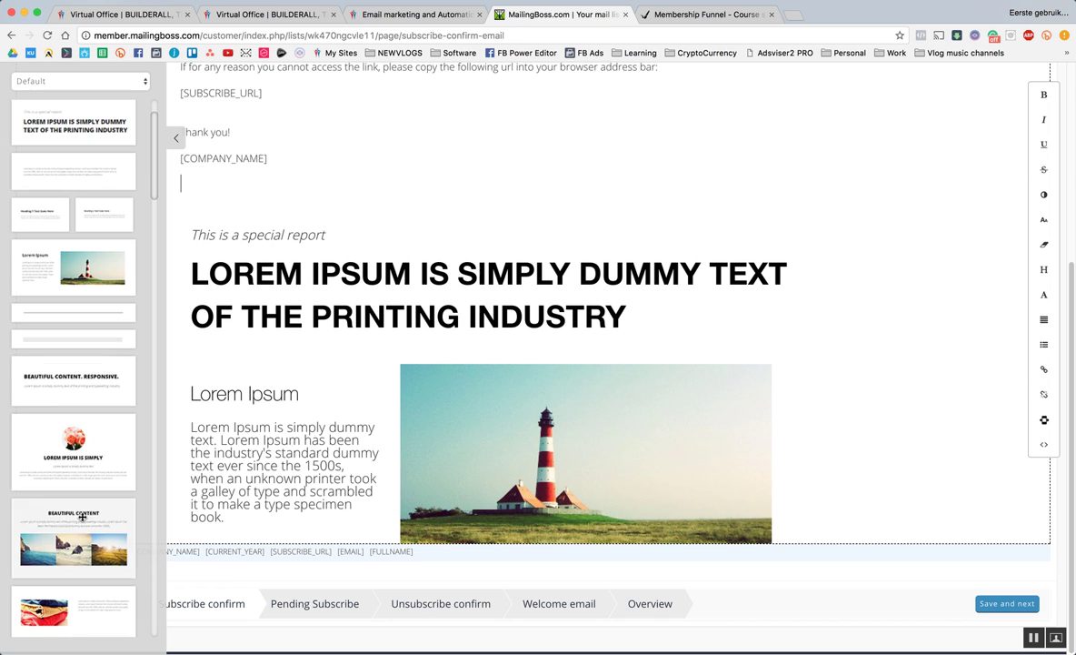
drag(82, 516, 469, 523)
scroll(481, 396, down, 5)
scroll(481, 393, up, 2)
scroll(481, 397, up, 5)
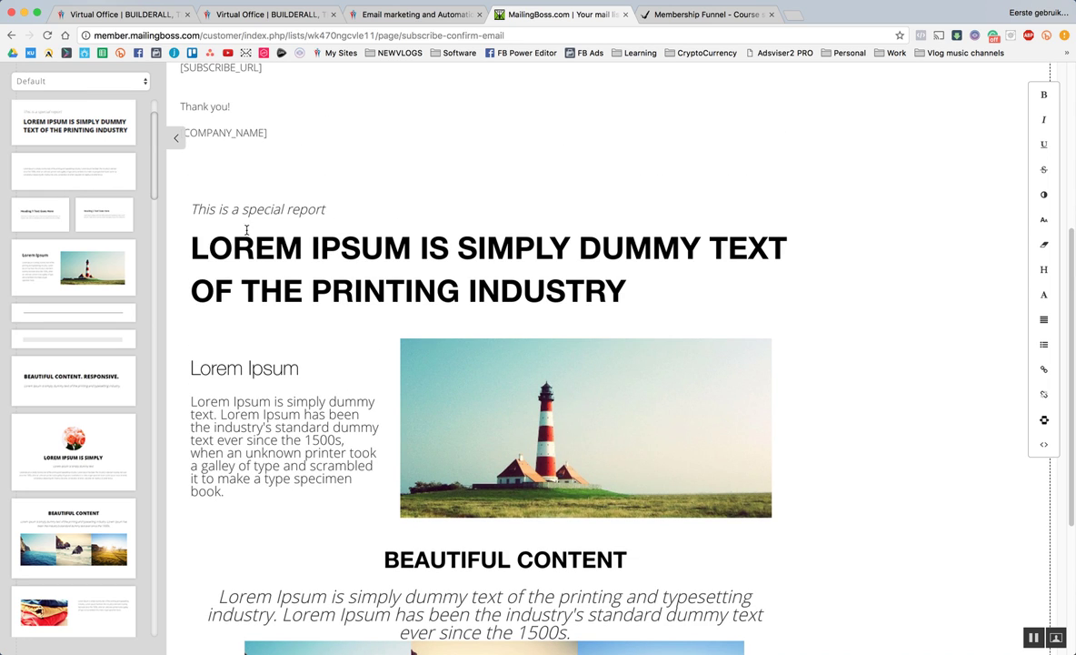
mouse_move(665, 404)
scroll(353, 277, down, 5)
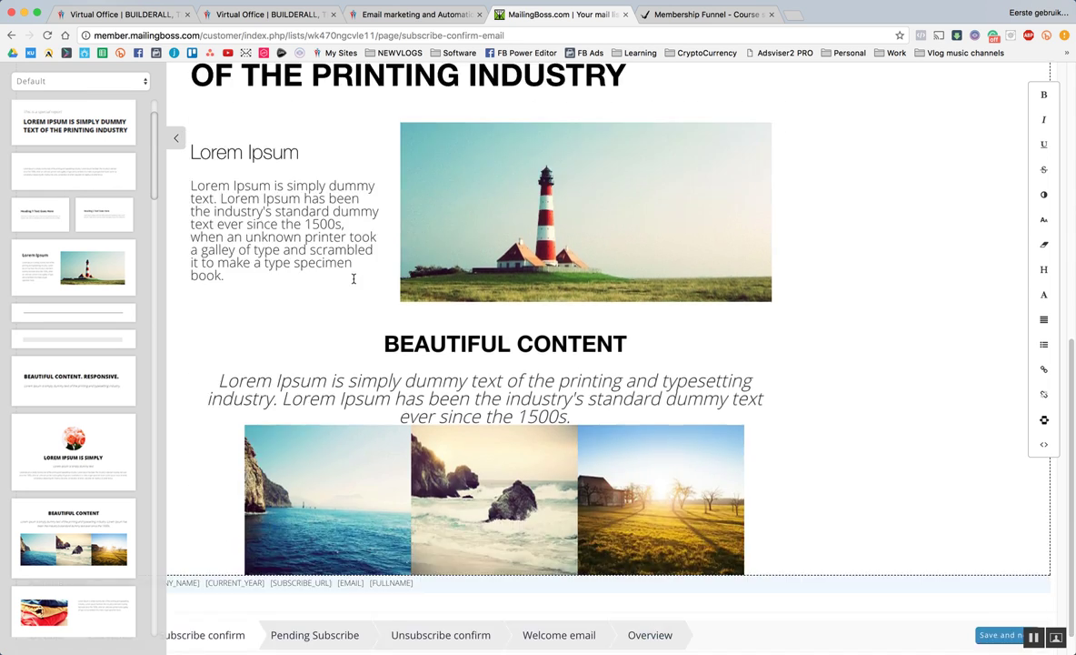
scroll(353, 277, down, 1)
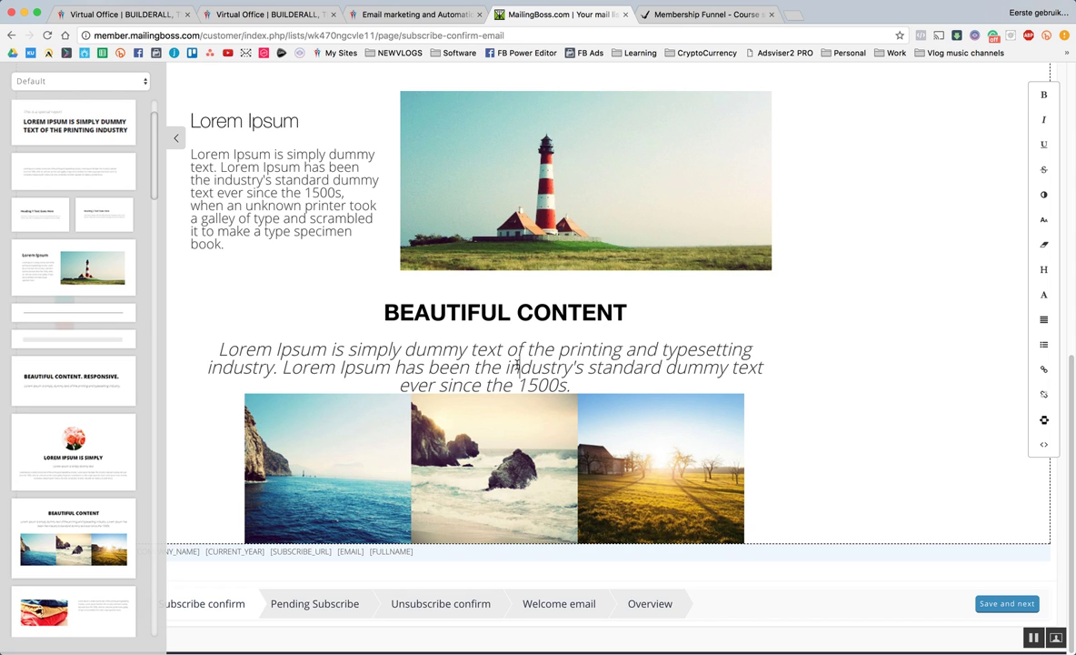
Replace the paragraph under the Beautiful Content heading with "erererer Hello Yes, No"
triple_click(518, 364)
text(erererer)
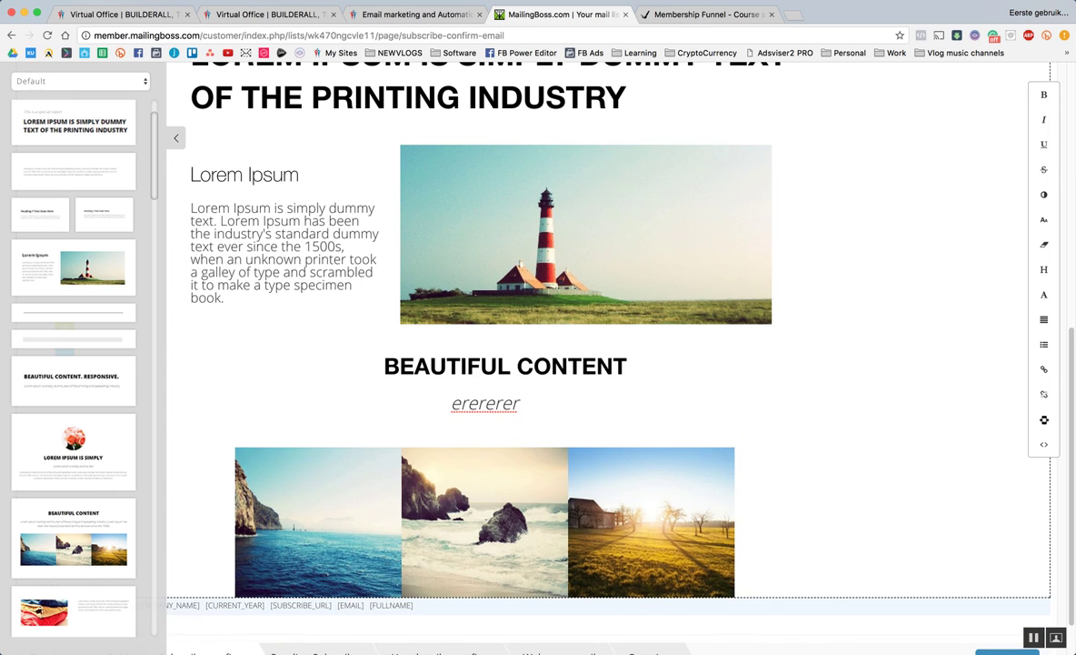
text( Hello Yes, No)
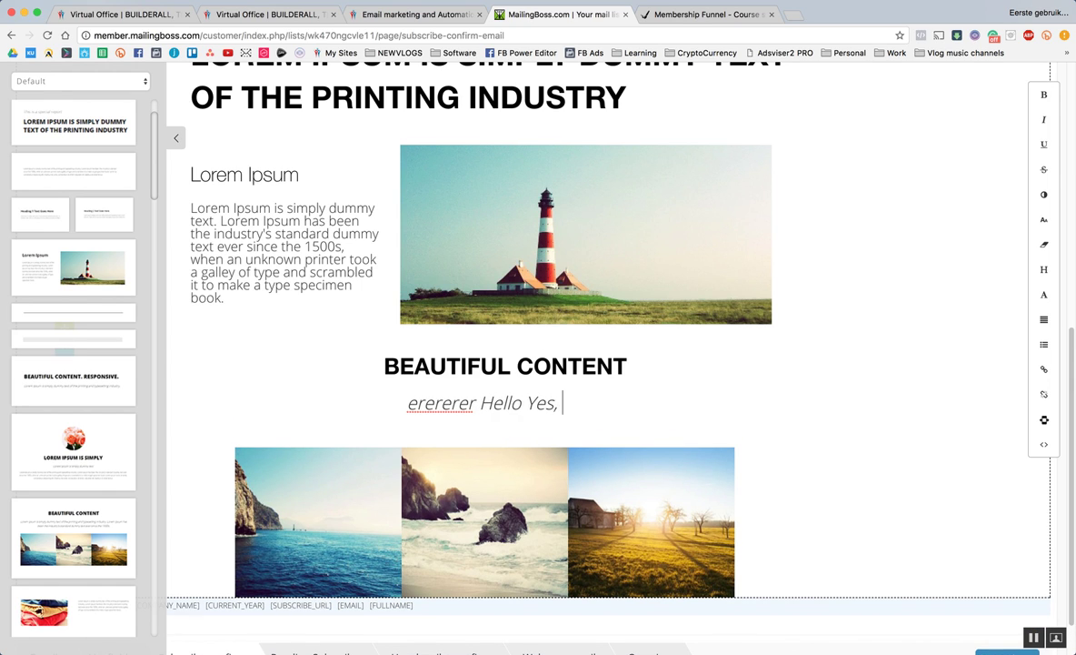
Collapse the content block library and move the lighthouse image block above the special report headline block
click(175, 137)
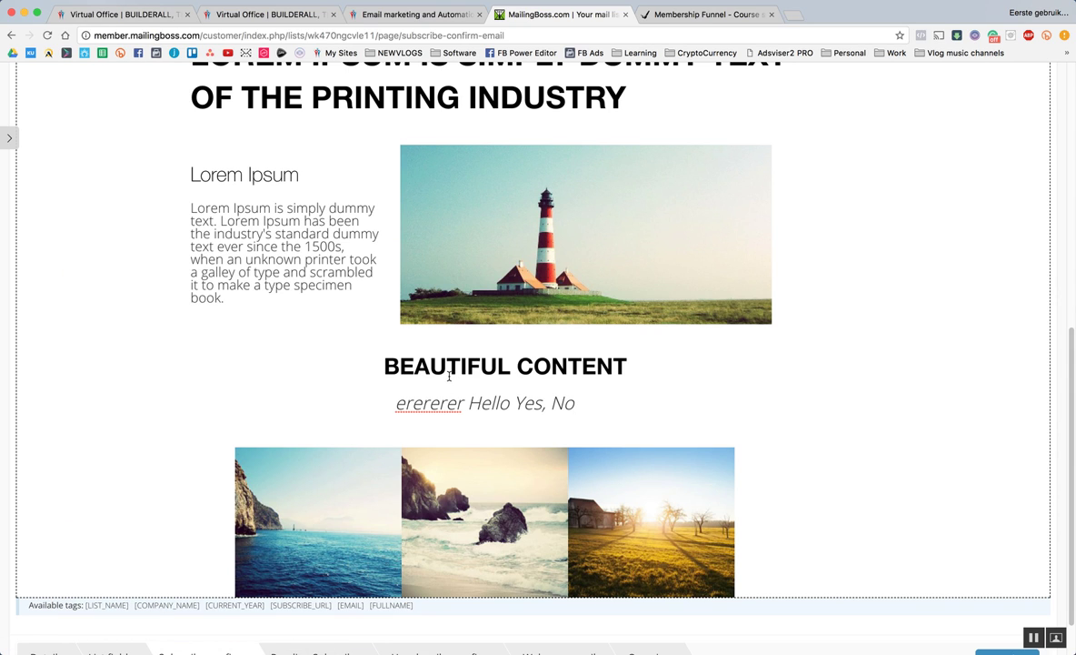
scroll(417, 409, up, 3)
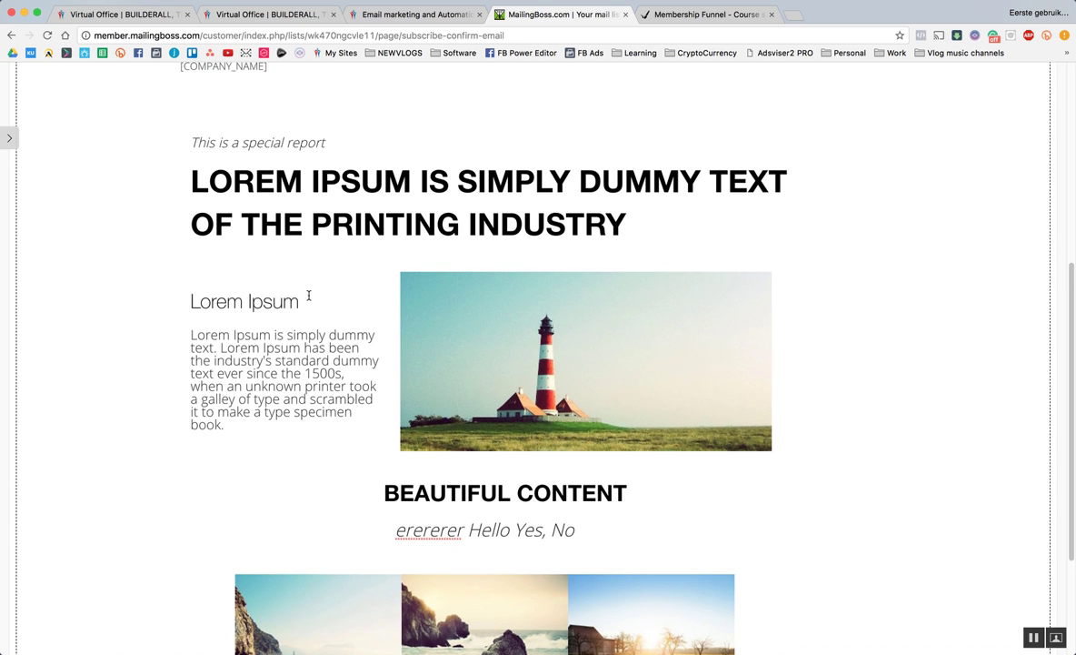
scroll(338, 388, down, 2)
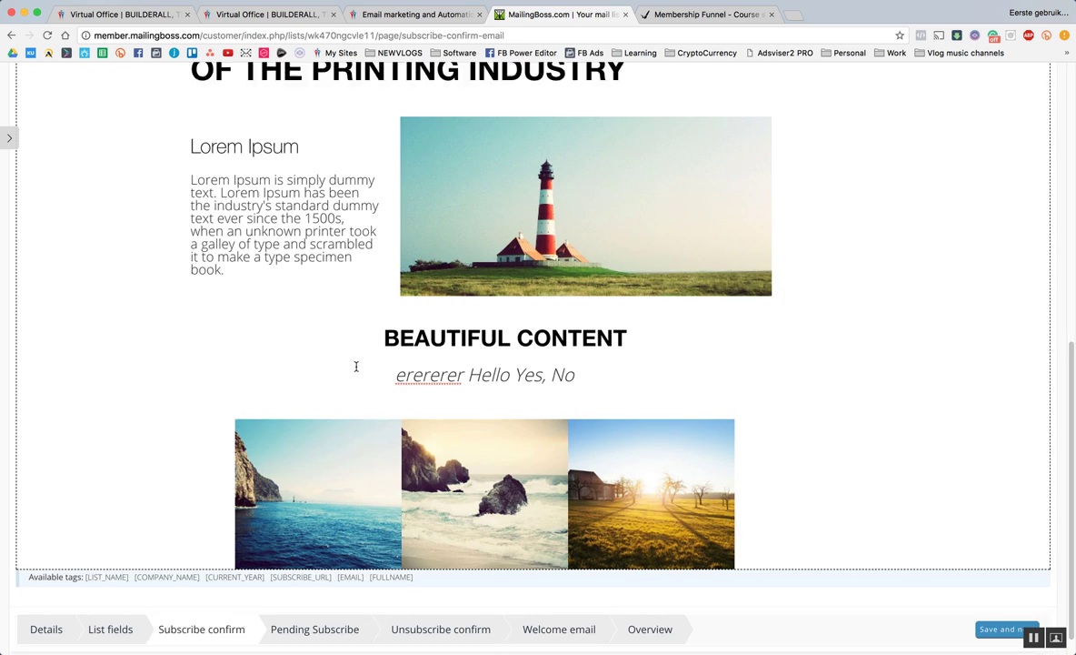
scroll(356, 367, up, 5)
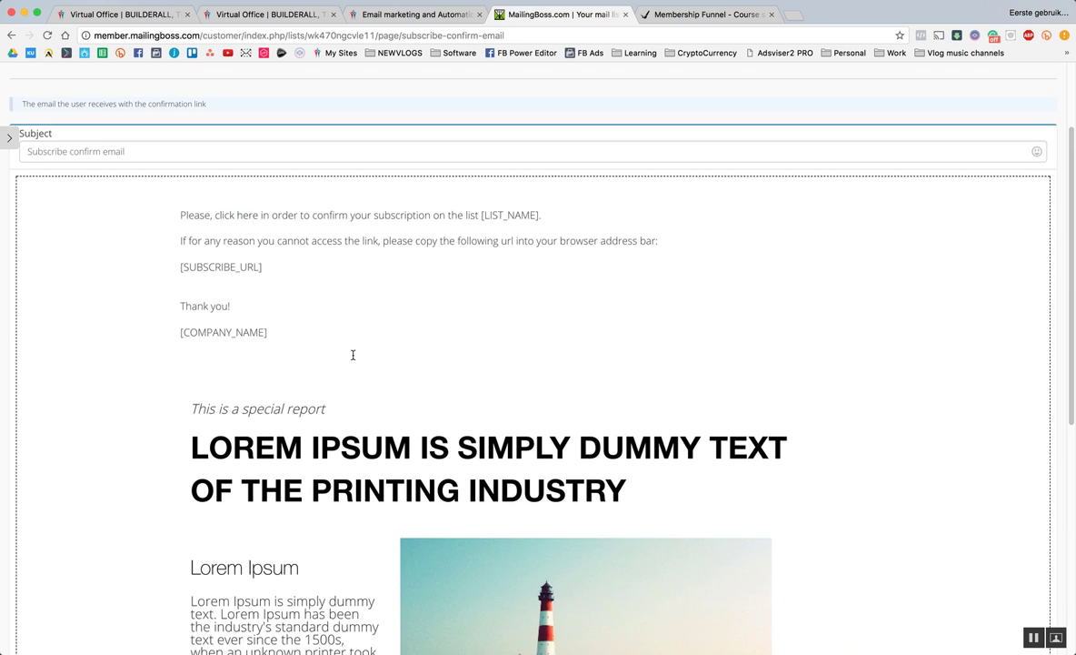
scroll(353, 353, down, 5)
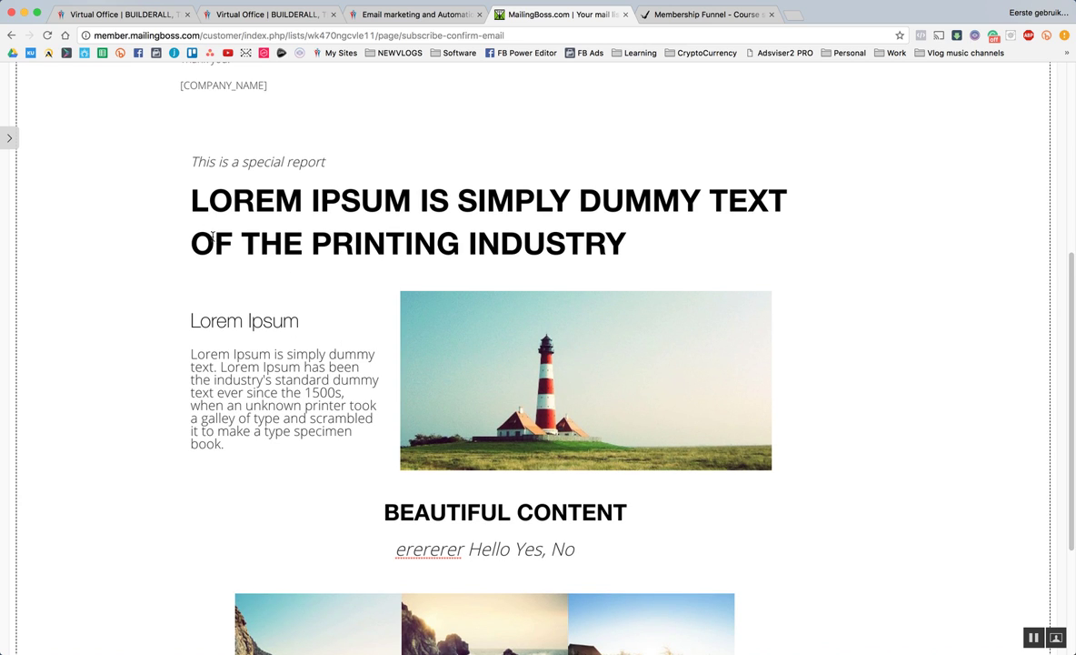
mouse_move(463, 347)
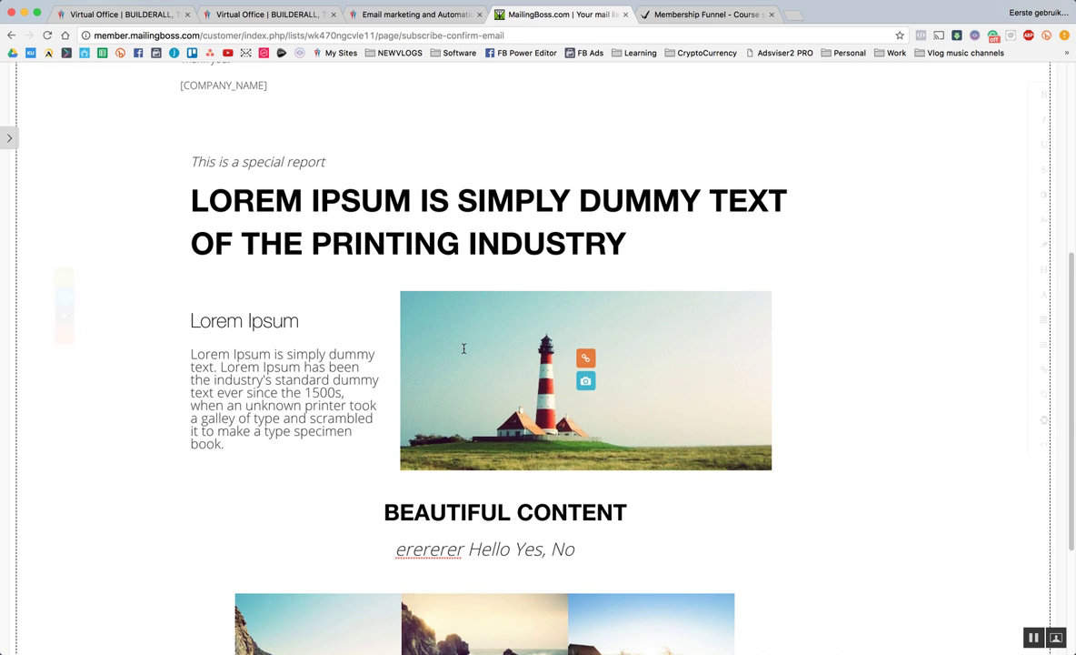
mouse_move(180, 353)
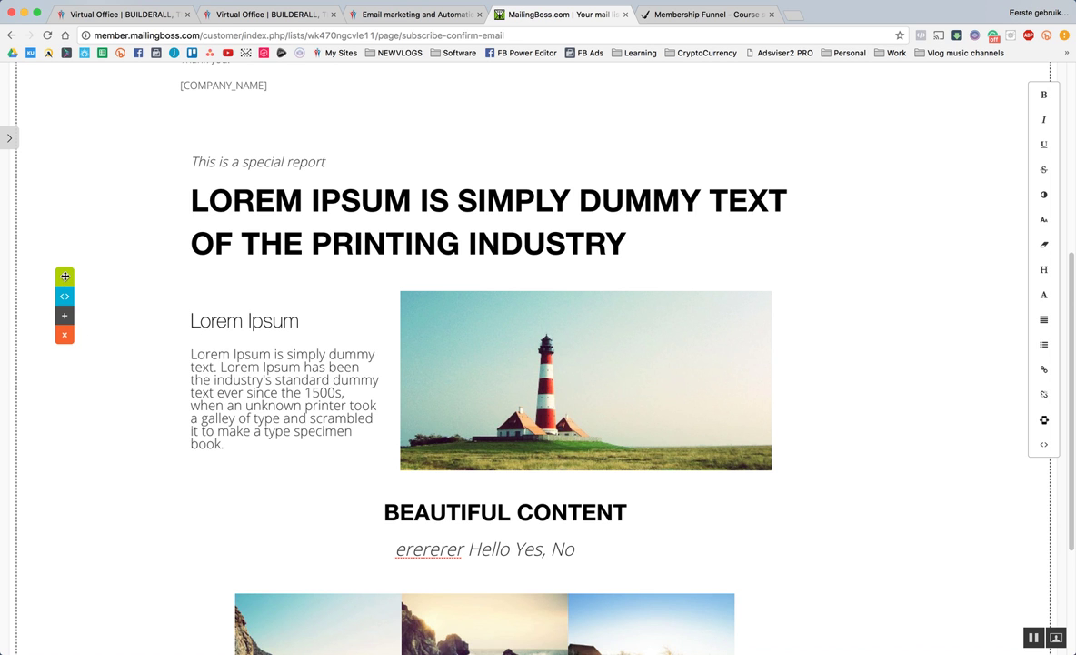
drag(65, 276, 74, 245)
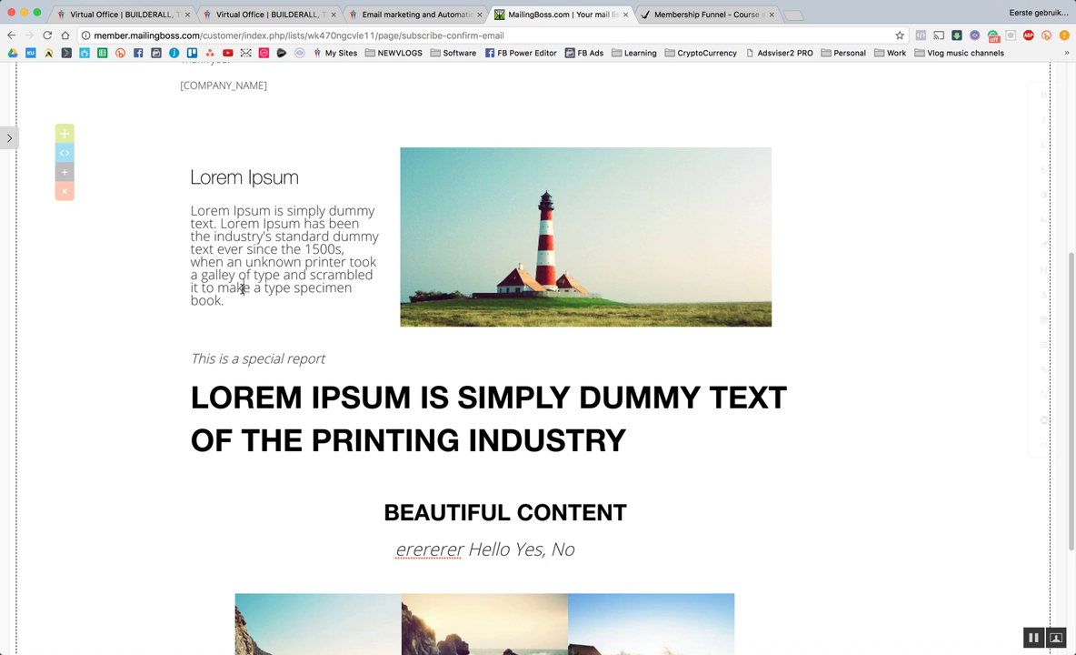
Delete the lighthouse, special report headline and Beautiful Content blocks from the confirmation email, keeping only its original text
click(64, 191)
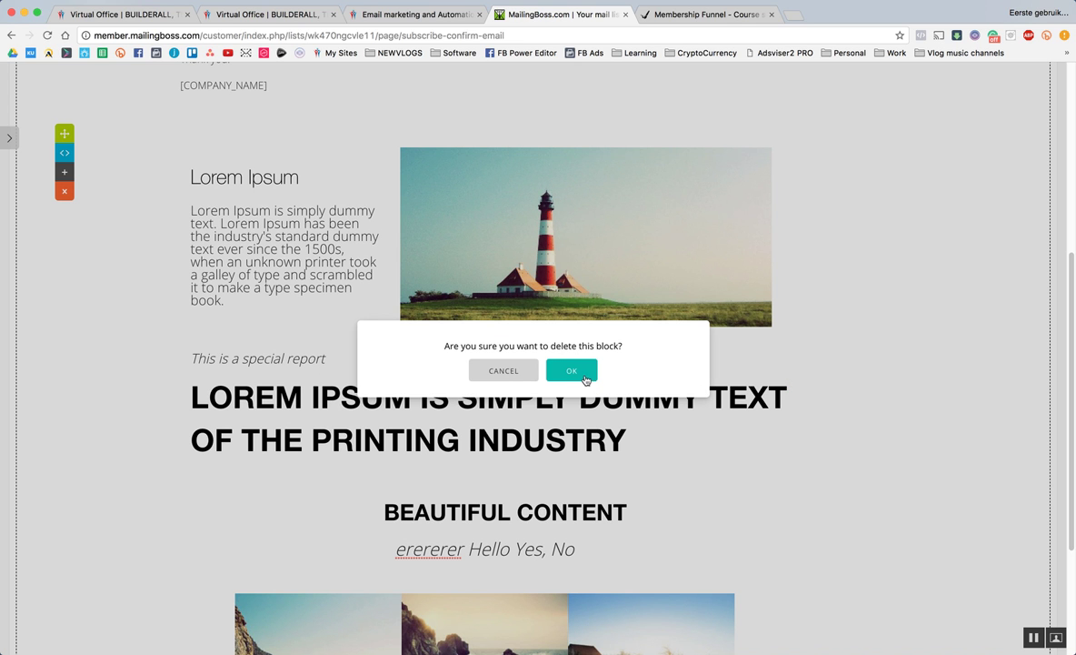
click(583, 376)
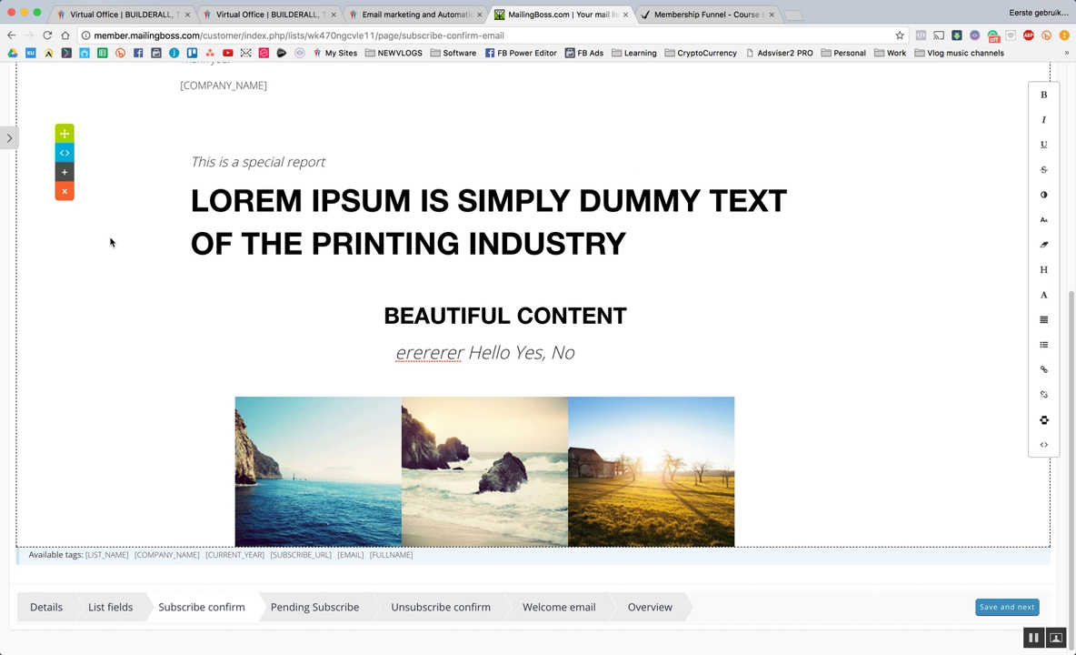
click(64, 191)
click(556, 369)
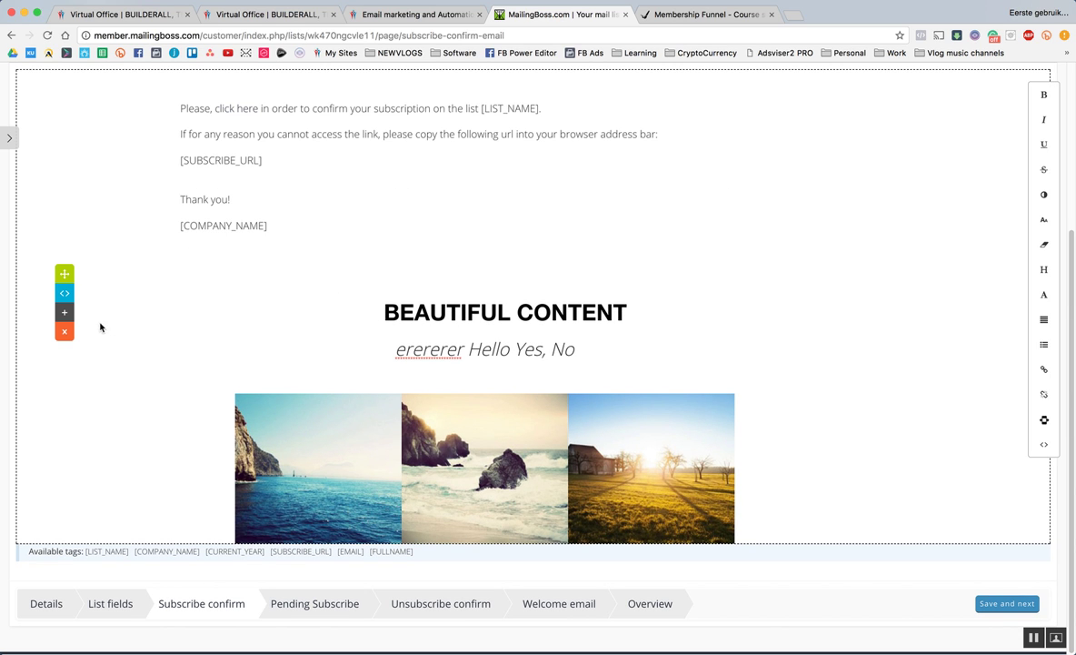
click(65, 331)
click(575, 373)
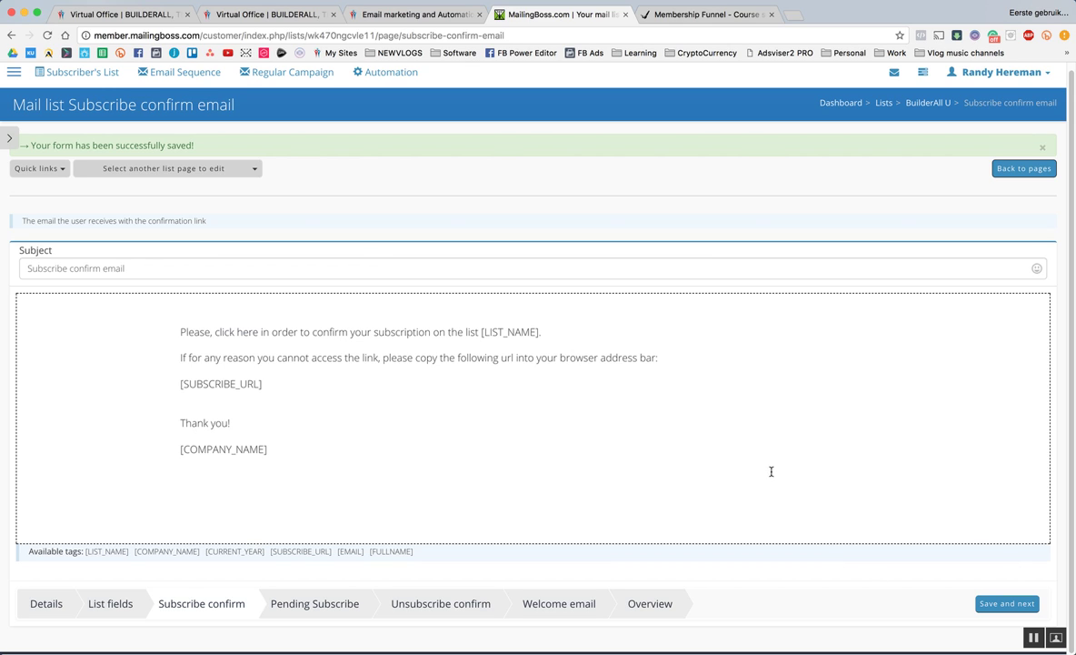
Save the subscribe confirm email, continue to the pending subscribe page and review its message and redirect URL field
click(988, 603)
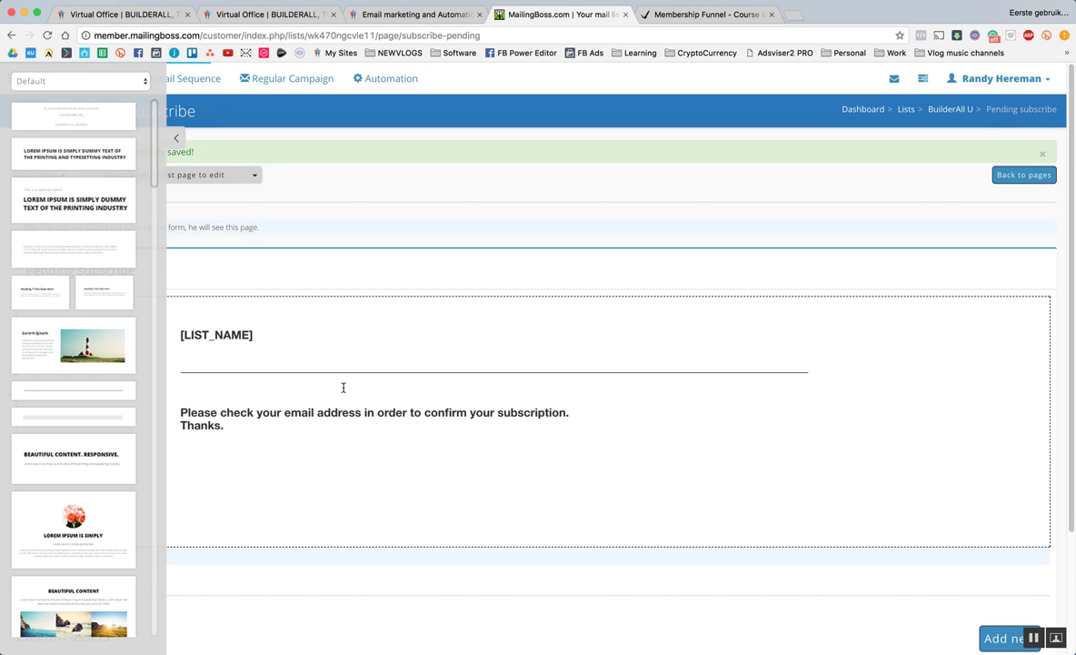
click(172, 138)
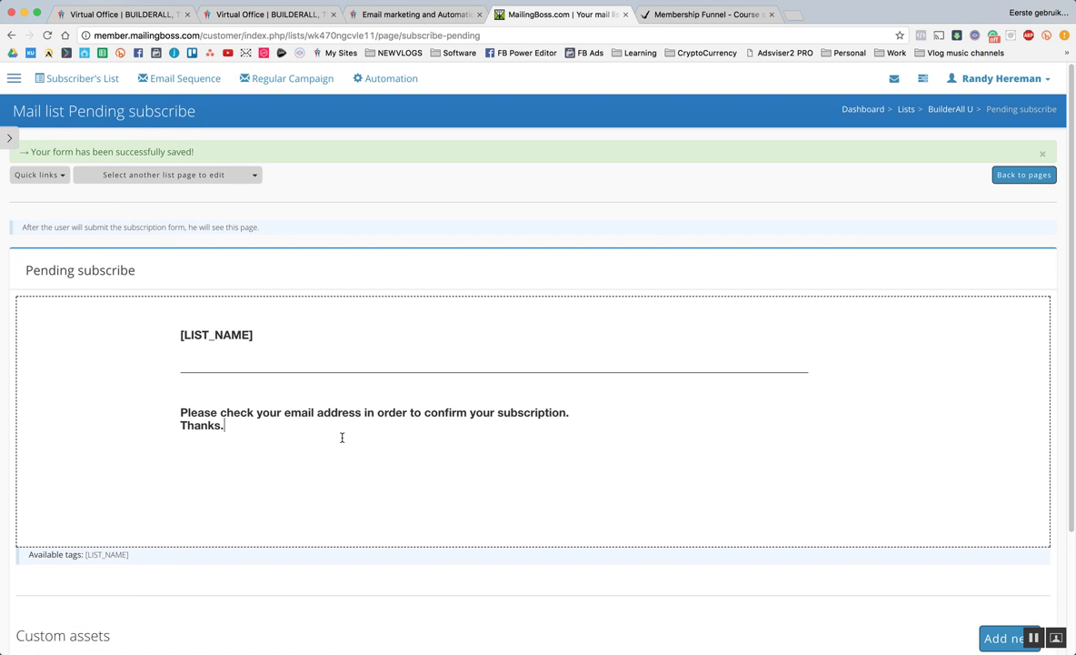
mouse_move(260, 354)
scroll(241, 338, down, 1)
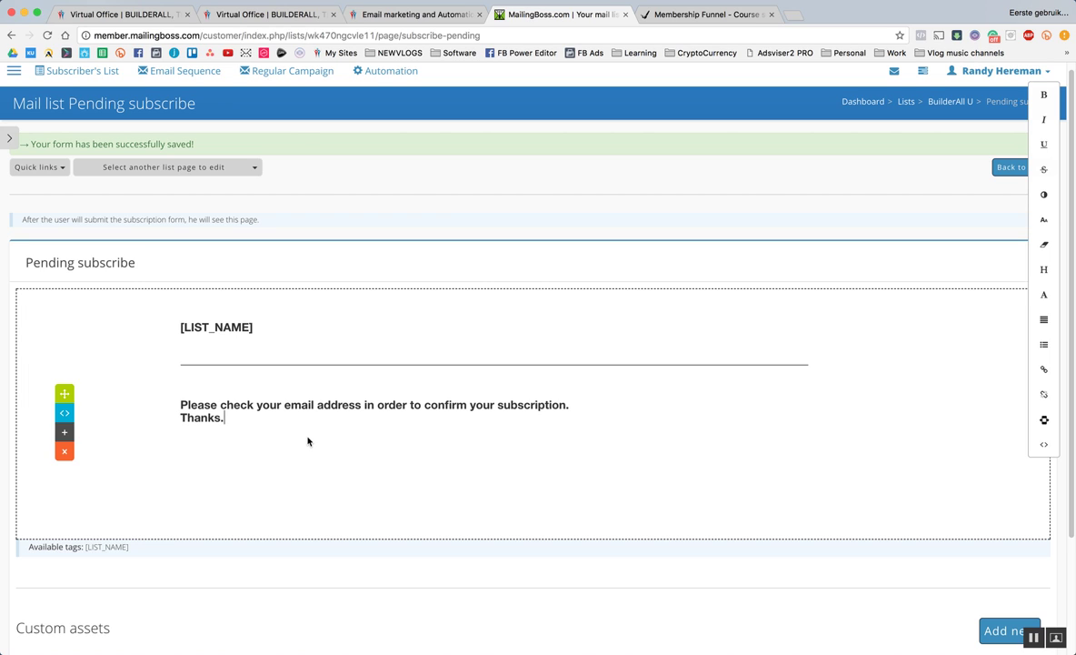
click(308, 436)
scroll(308, 432, down, 3)
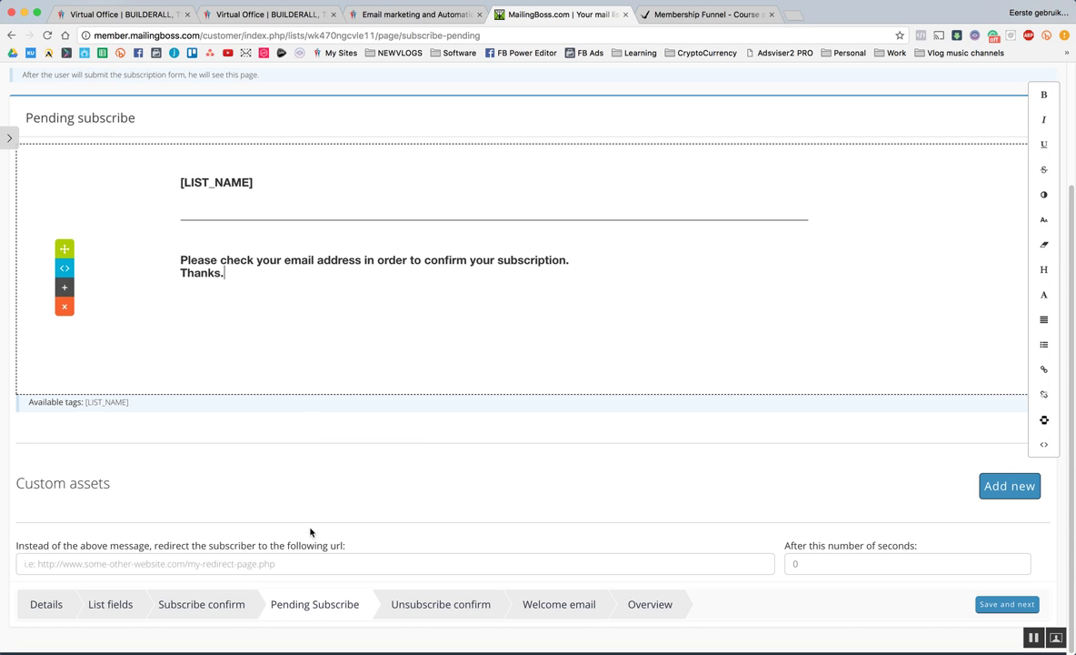
click(314, 561)
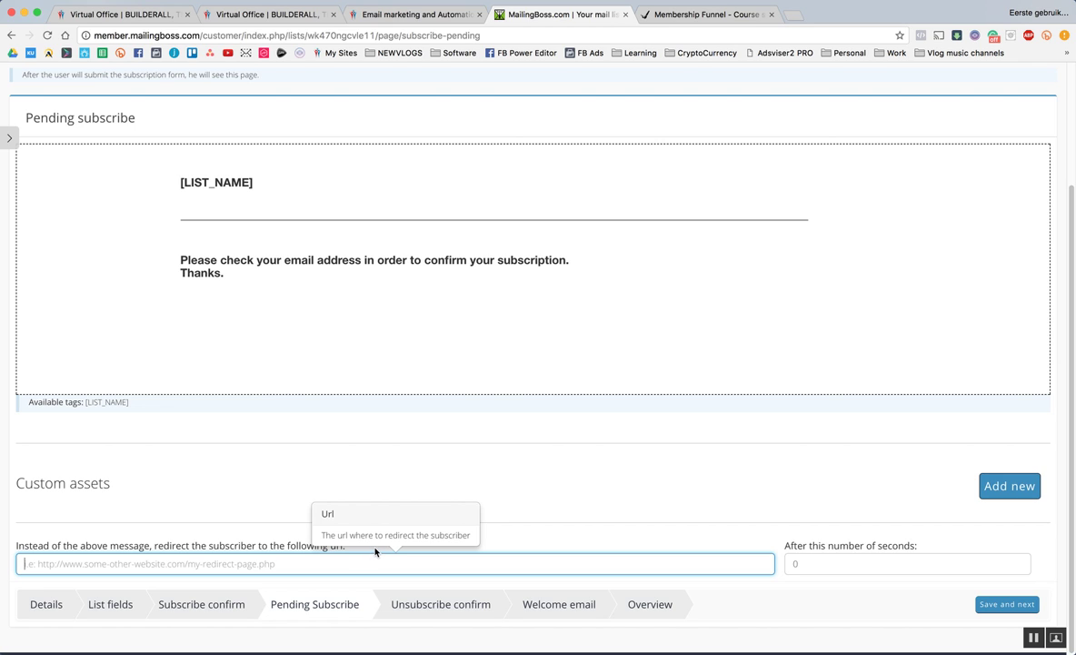
click(357, 455)
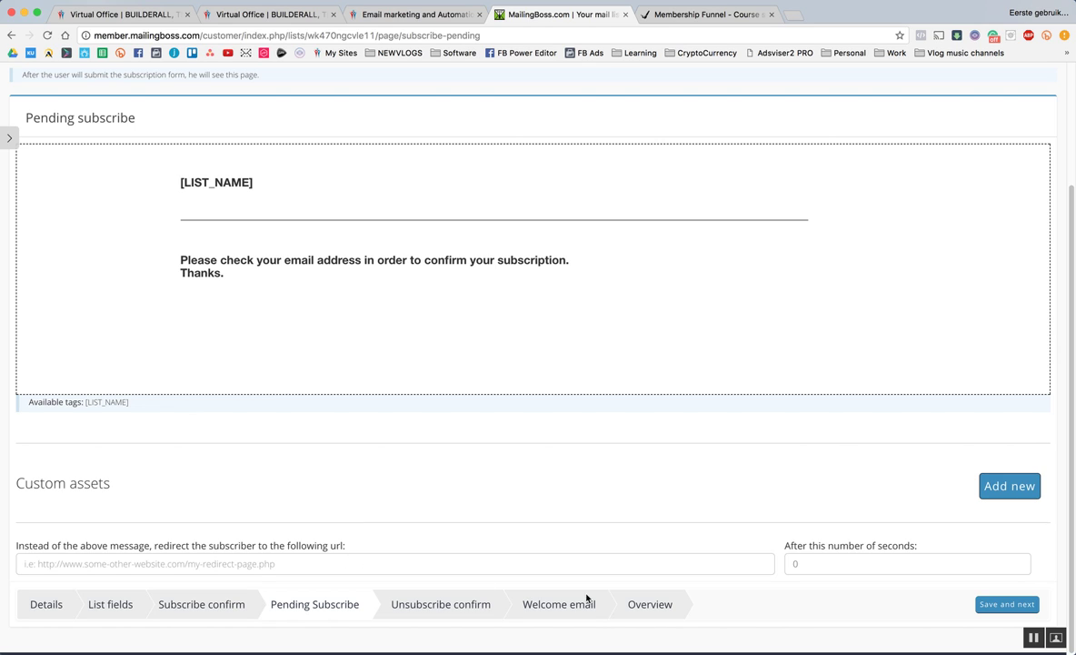
Save the pending subscribe page, continue to the unsubscribe confirm email and review its text with the block library collapsed
click(984, 606)
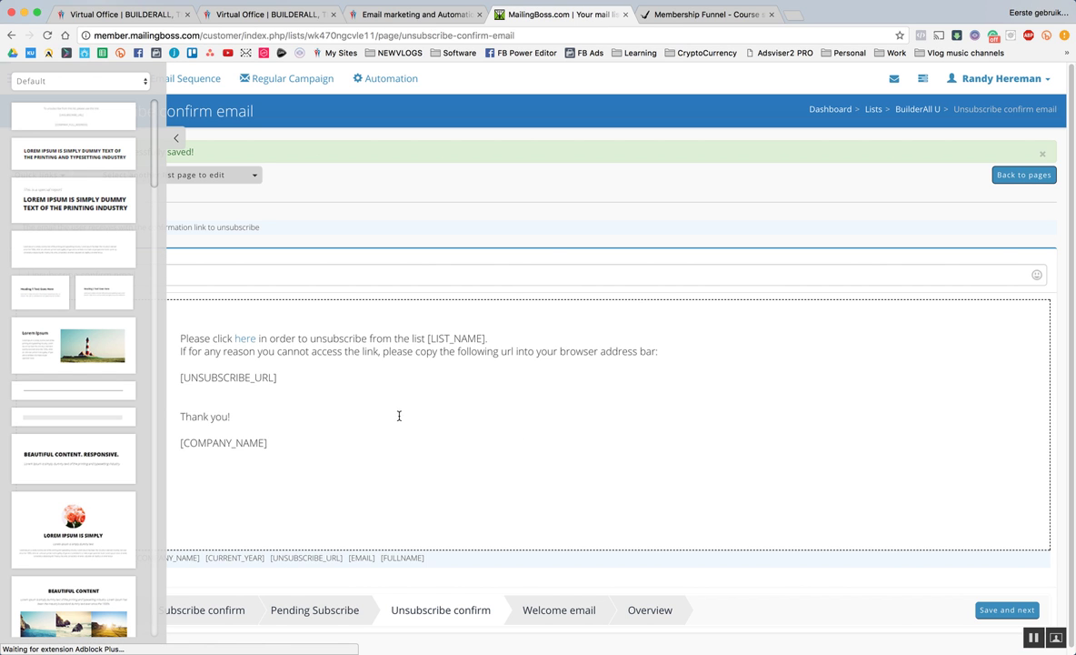
click(175, 138)
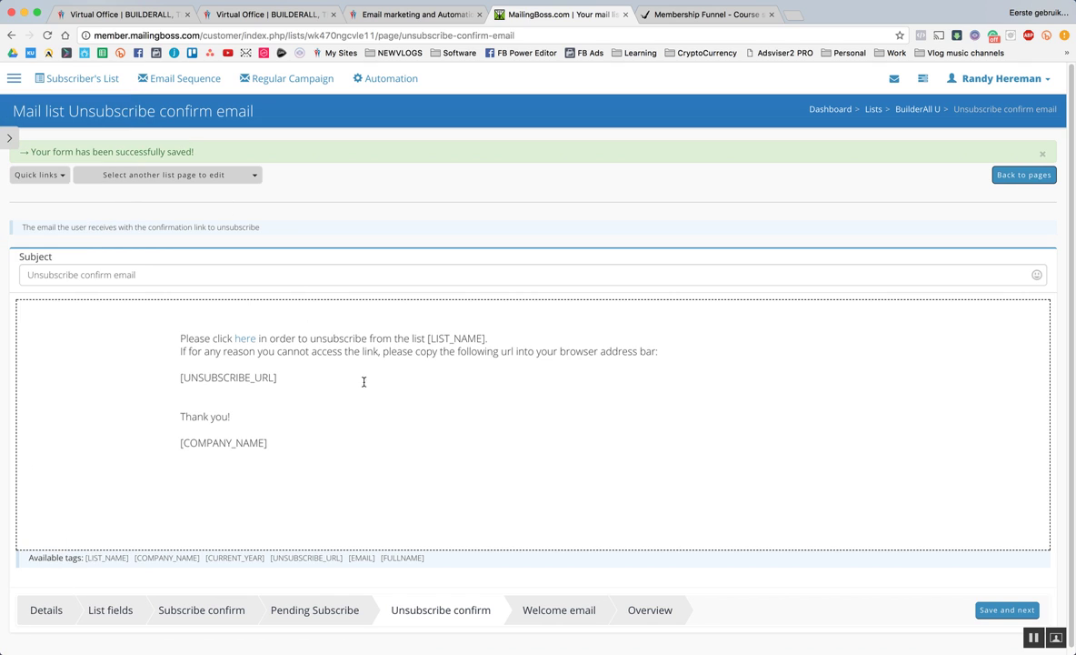
click(401, 392)
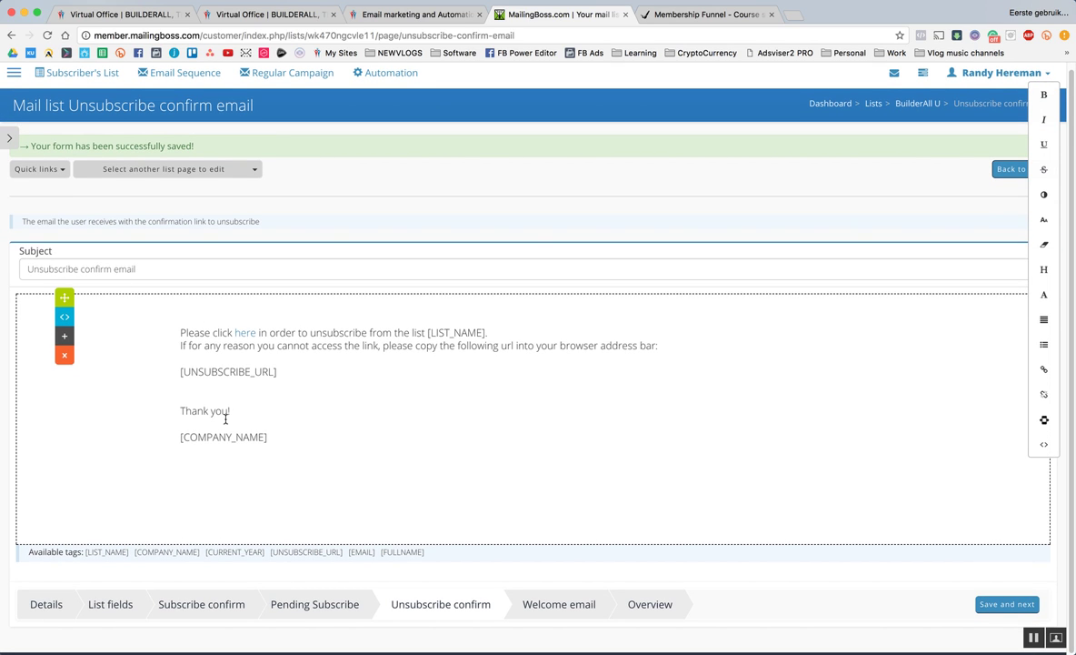
drag(296, 437, 175, 337)
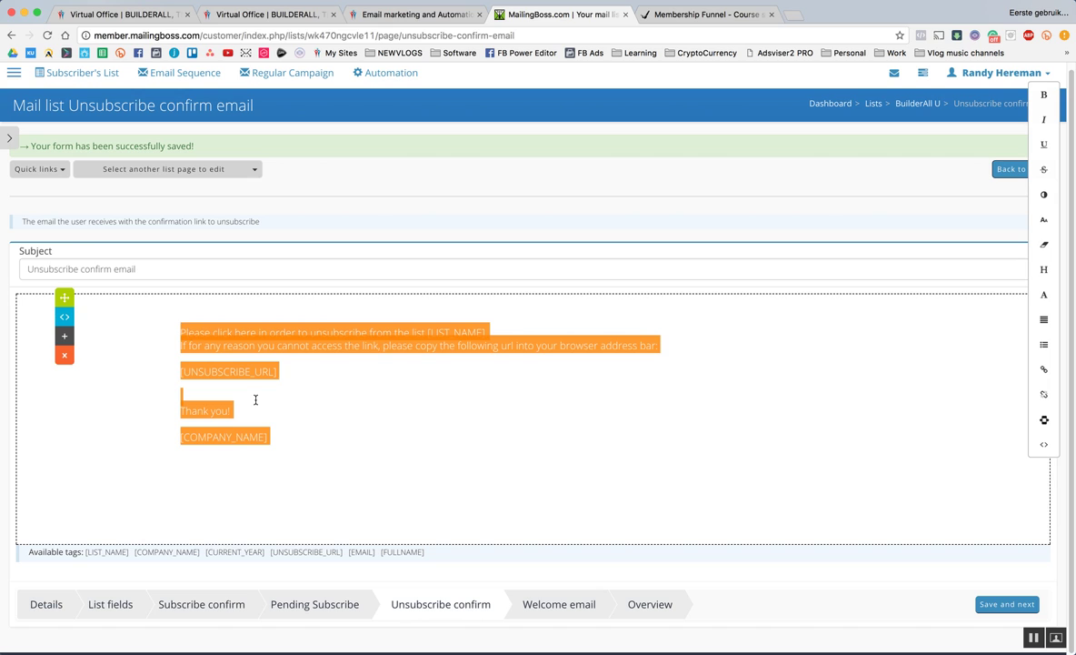
click(164, 333)
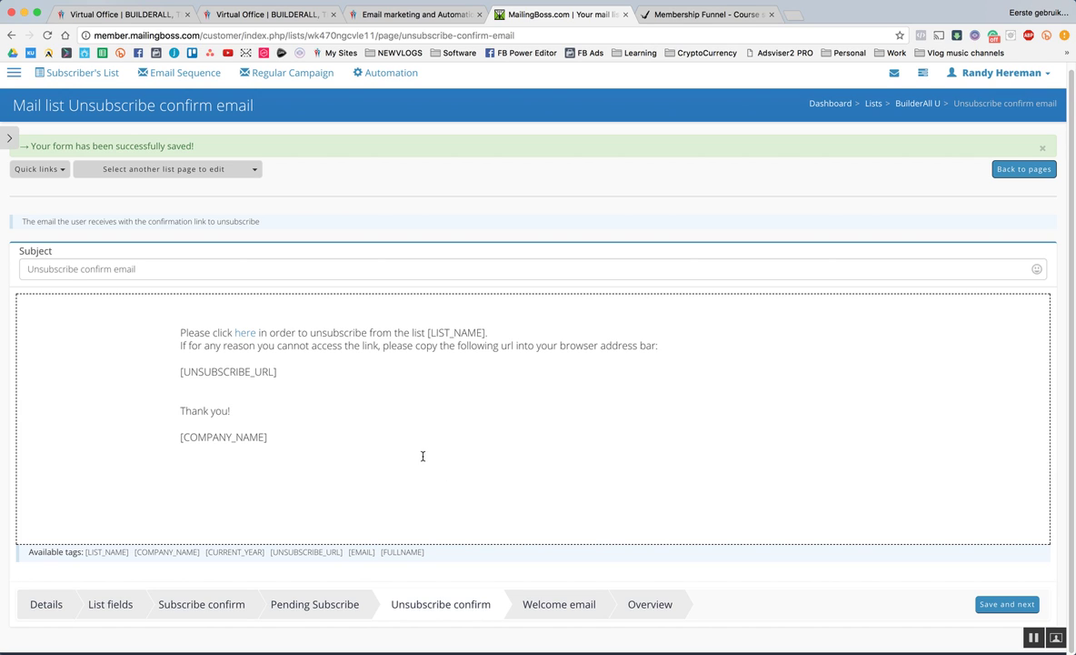
click(425, 453)
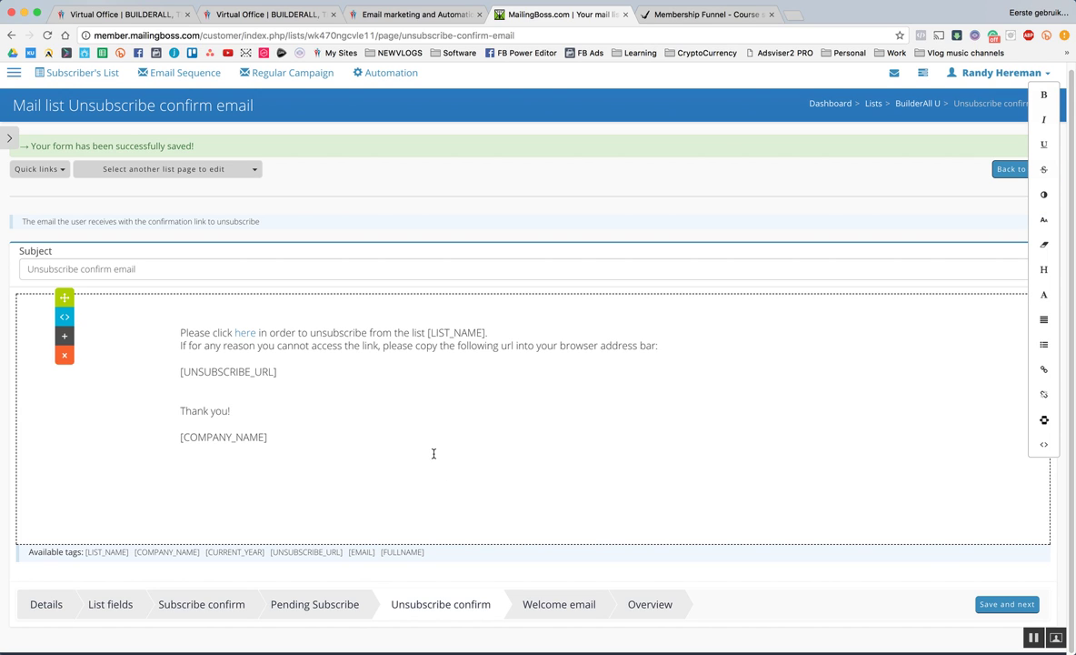
Save the unsubscribe confirm email, continue to the welcome email and review its subject and text with the block library collapsed
click(1007, 603)
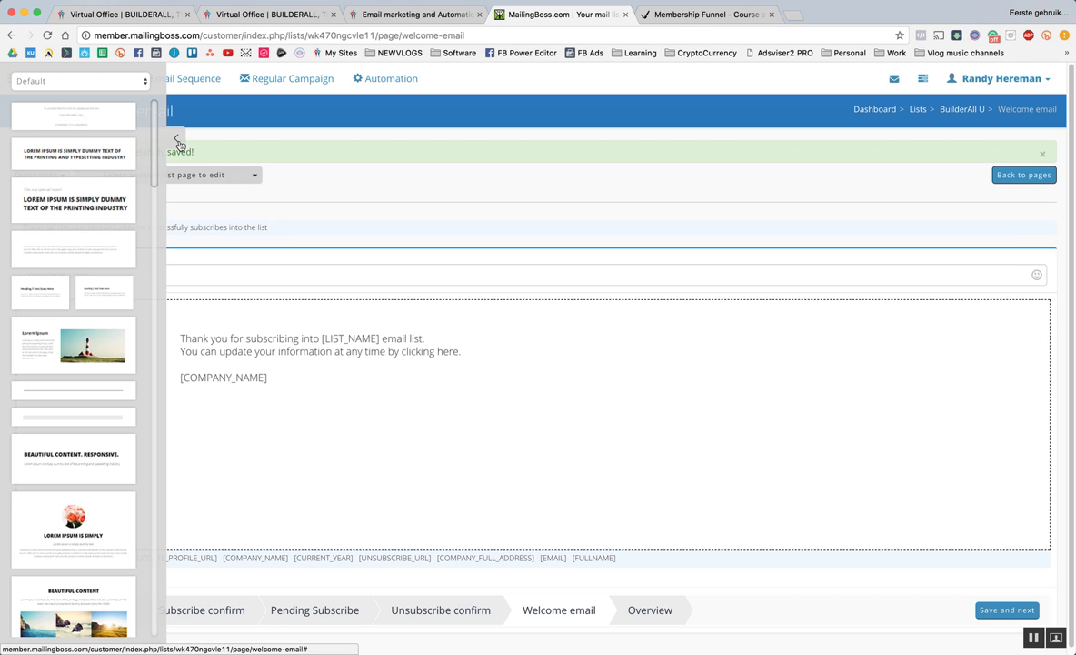
click(174, 138)
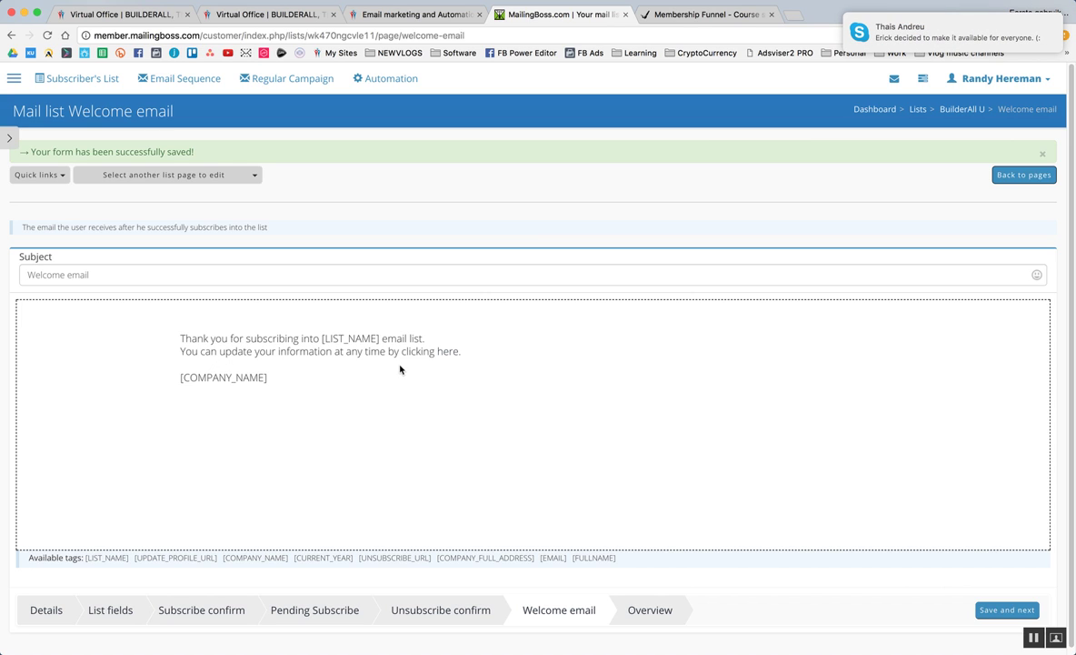
click(354, 382)
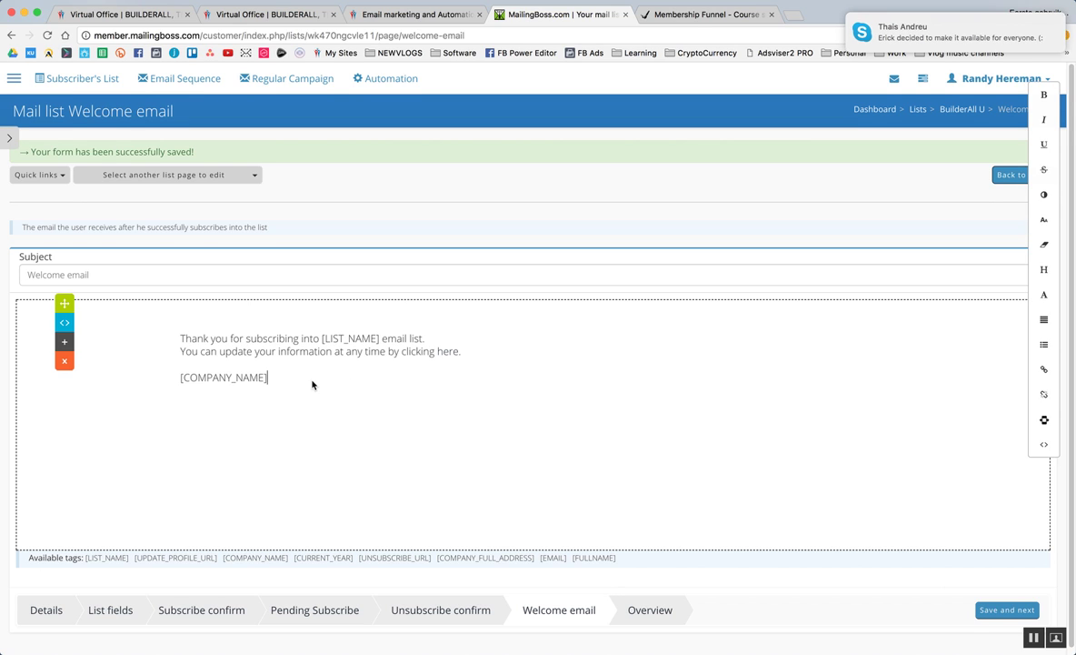
scroll(311, 385, down, 1)
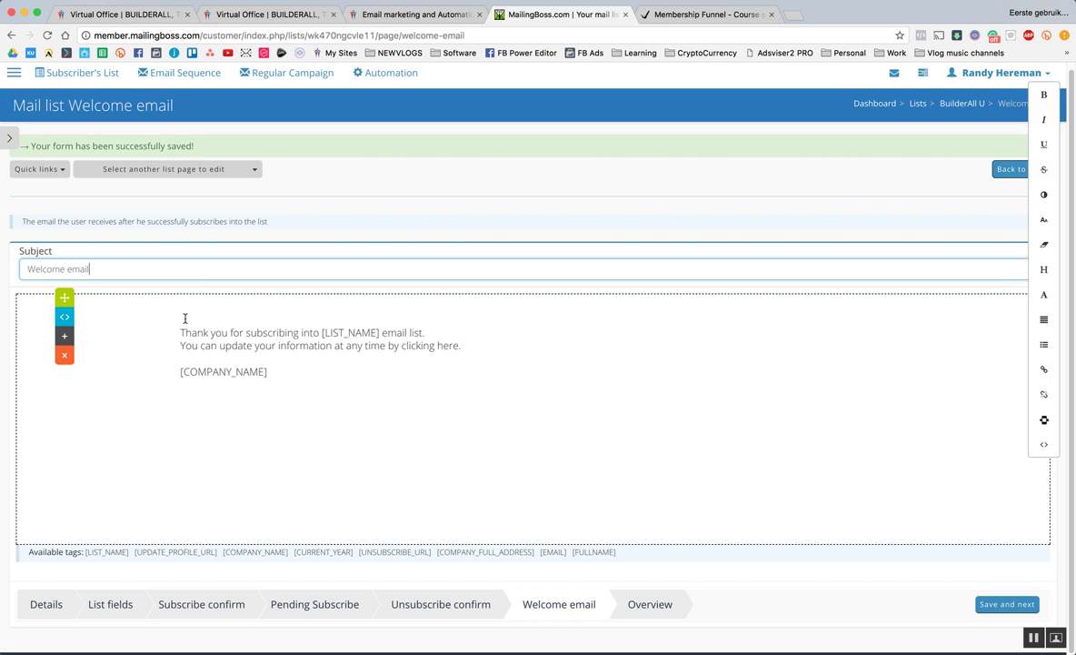
drag(182, 330, 287, 382)
click(286, 382)
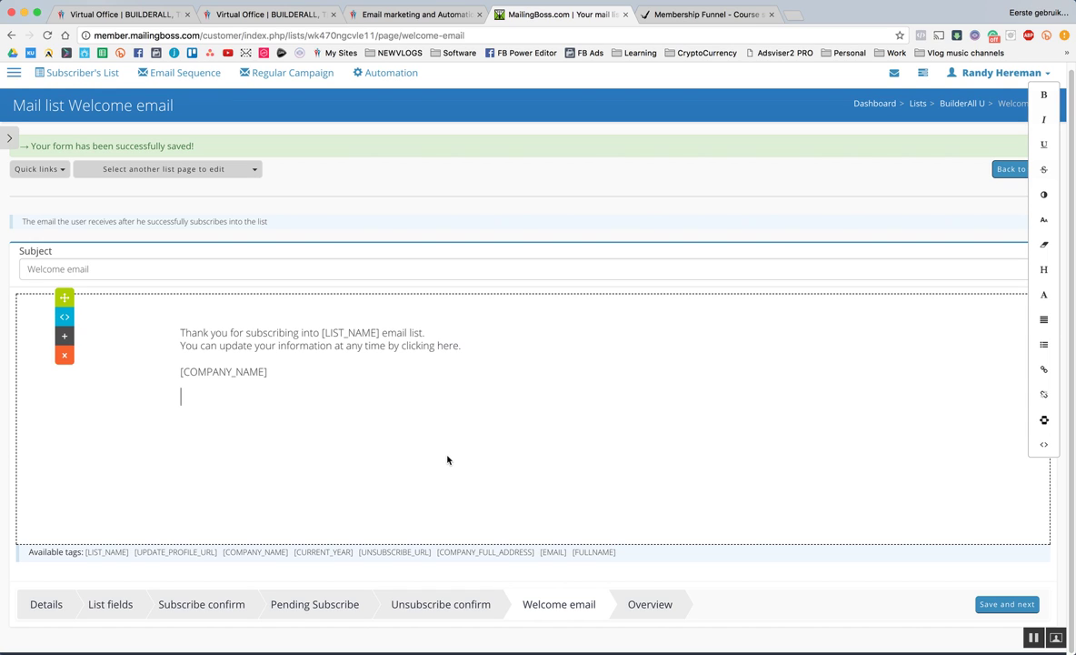
Save the welcome email, continue to the list overview and look through its statistics
click(1003, 603)
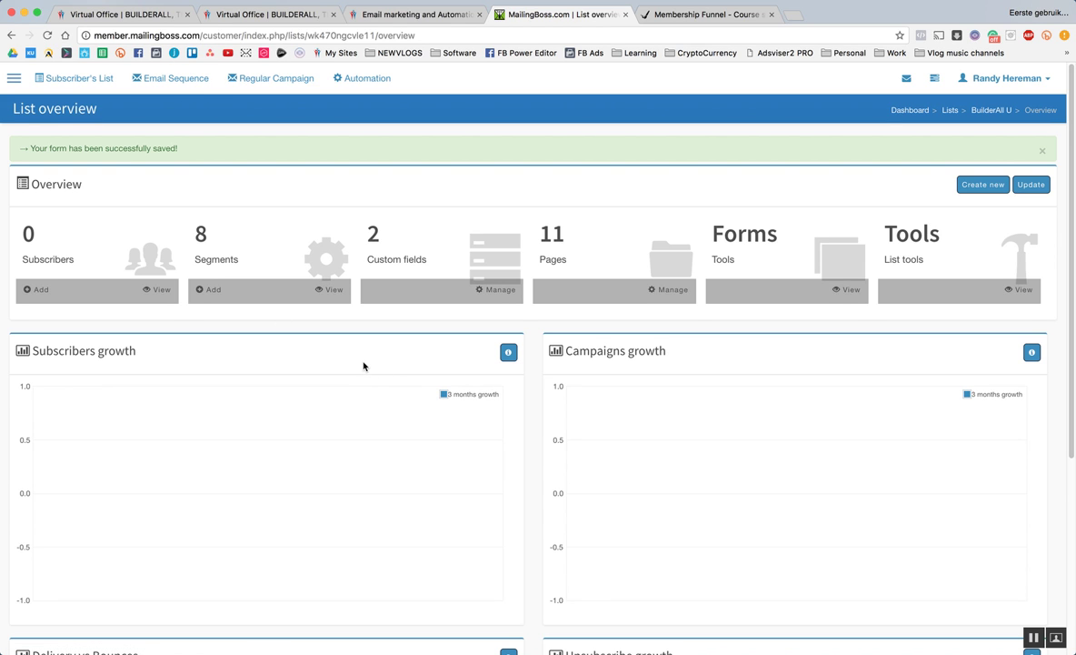
scroll(377, 380, down, 3)
scroll(380, 382, up, 3)
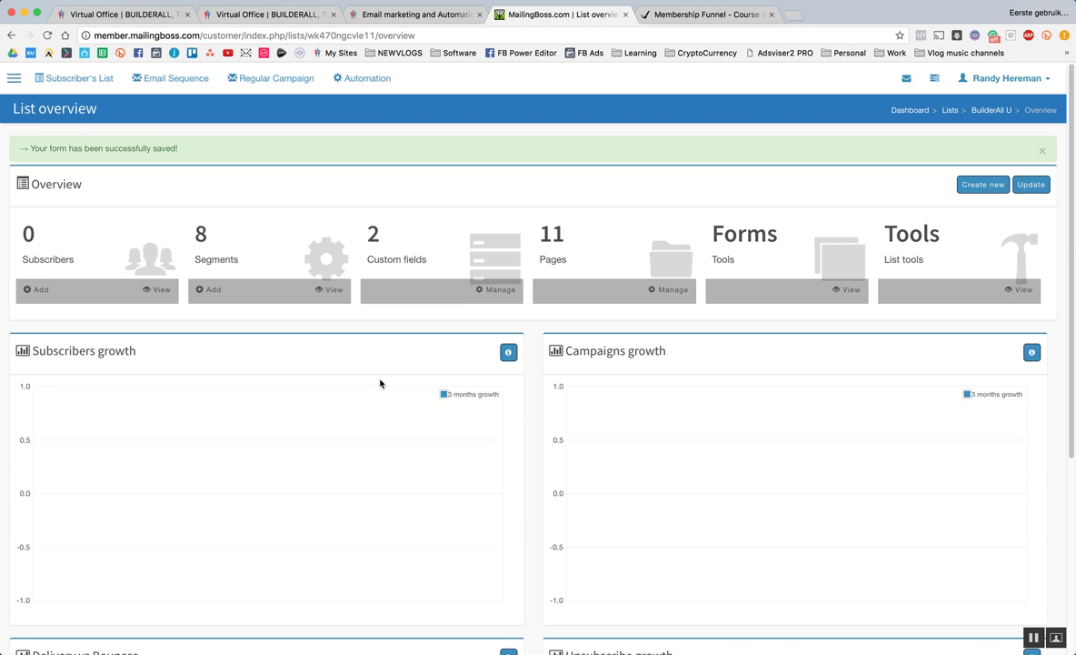